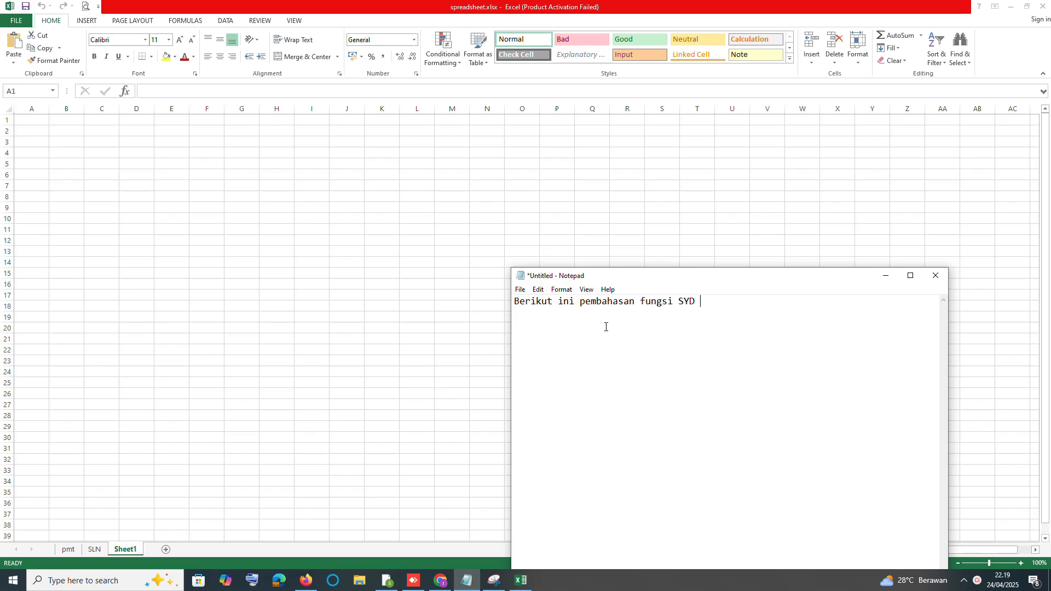
Step: Complete the note's heading by adding "(Sum of year's digits method)" after "SYD"
{"action": "type", "text": "(sum"}
{"action": "key", "text": "BackSpace"}
{"action": "key", "text": "BackSpace"}
{"action": "key", "text": "BackSpace"}
{"action": "type", "text": "Sum of year's digits method"}
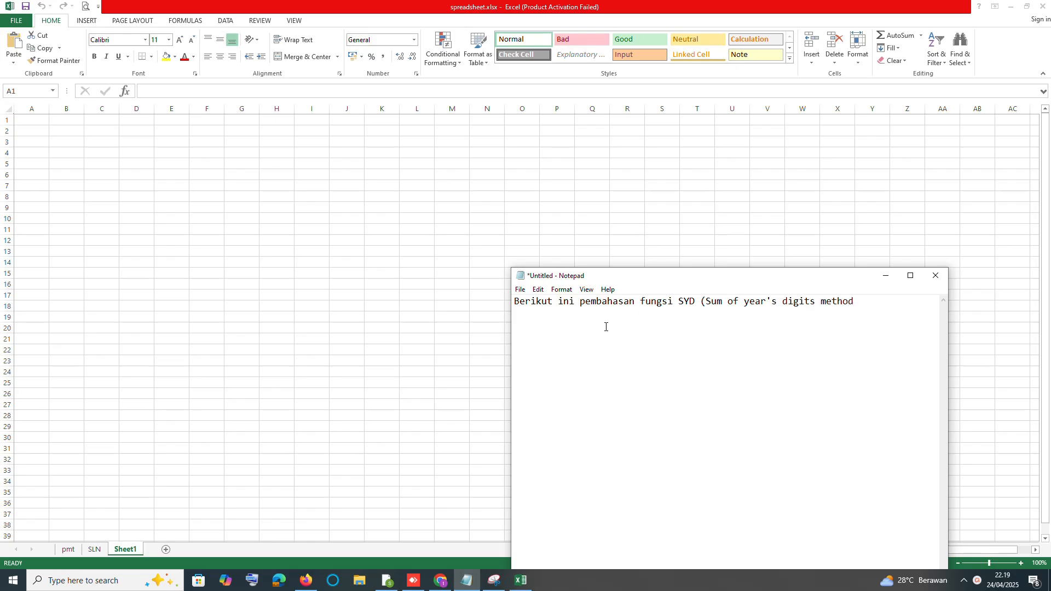
{"action": "type", "text": ")"}
Step: Add the formula line "Rumus =syd(cost;salvage;life;per)" below the heading in the Notepad note
{"action": "left_click", "coordinate": [38, 120]}
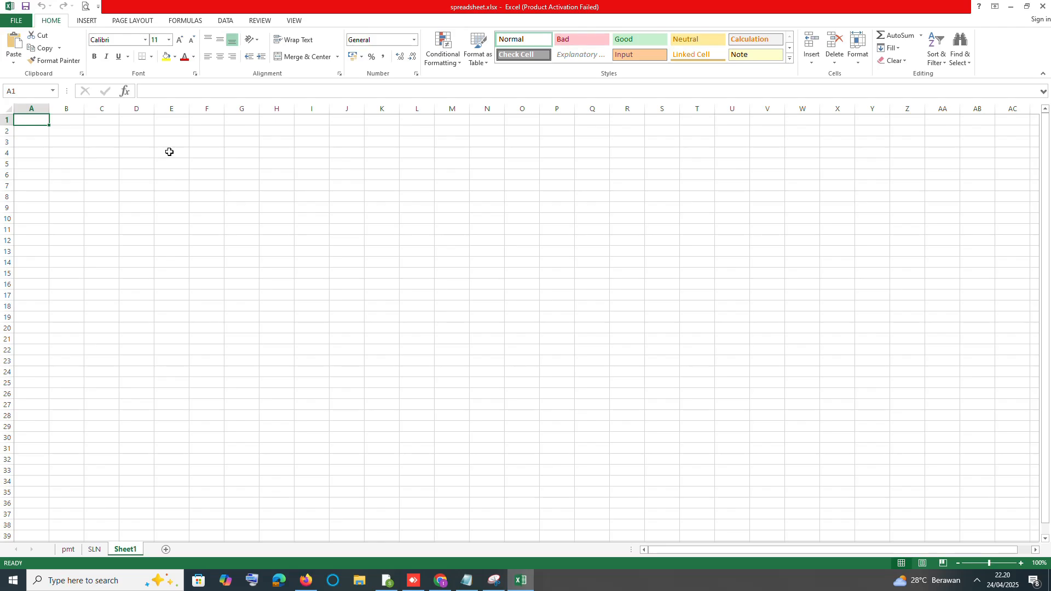
{"action": "left_click", "coordinate": [466, 580]}
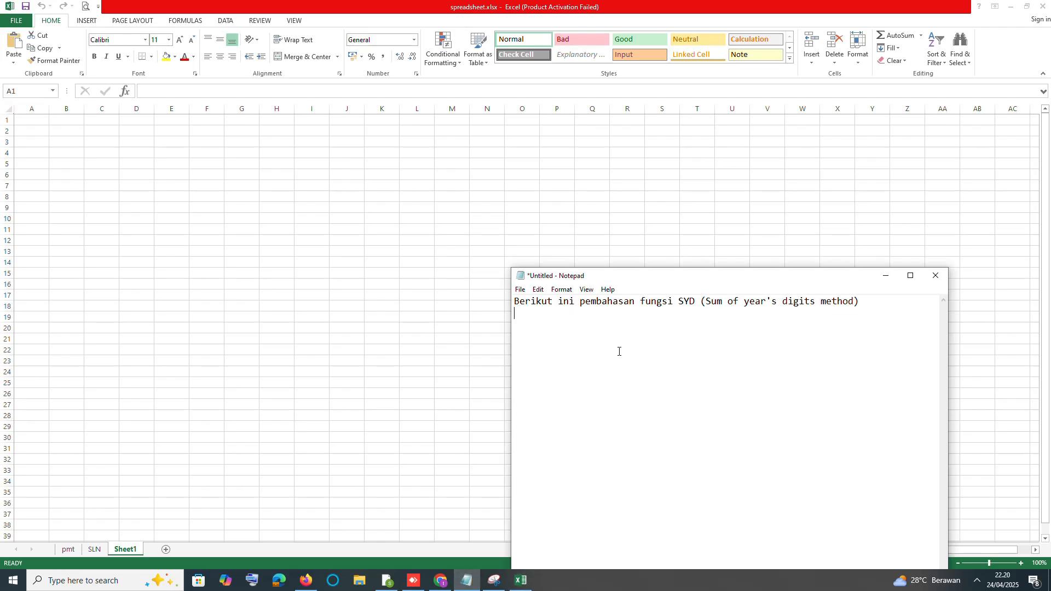
{"action": "type", "text": "Rumus =syd(cost;salva"}
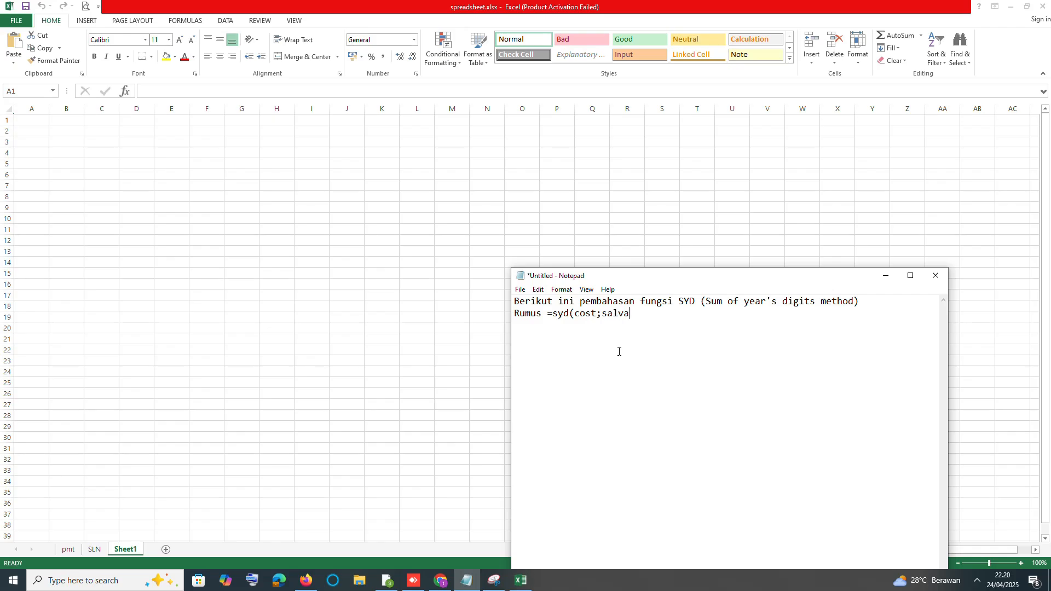
{"action": "type", "text": "ge;life;per)"}
{"action": "key", "text": "Return"}
Step: Add a "Keterangan :" list defining Cost as "harga perolehan aktiva", salvage as "nilai sisa", life as "umur ekonomis" and per as "periode penyusutan"
{"action": "type", "text": "k"}
{"action": "type", "text": "Keterangan"}
{"action": "type", "text": "Cost"}
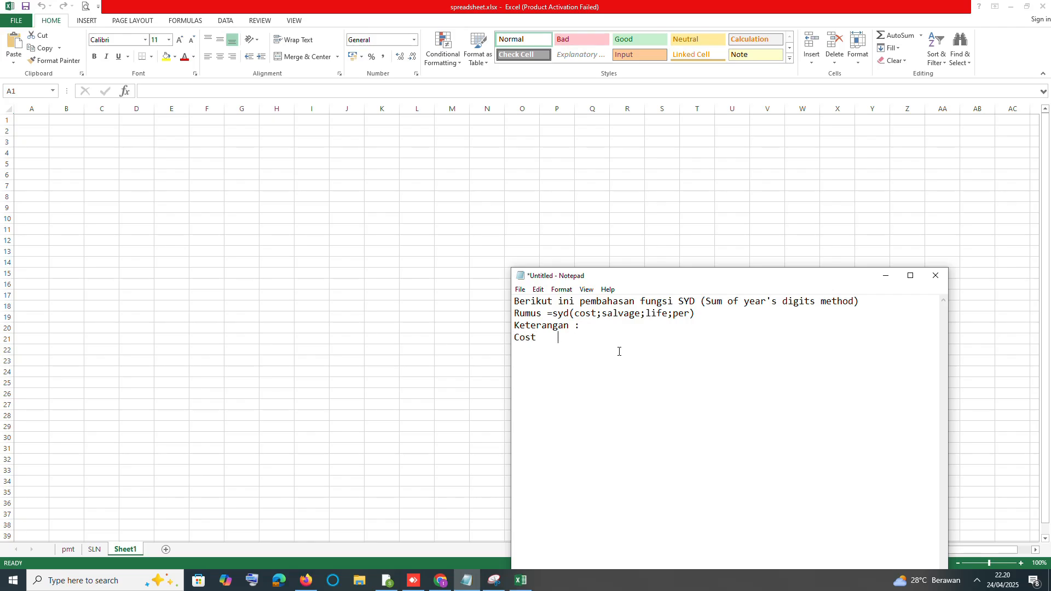
{"action": "type", "text": ": harga perolehan aktivasalvage         :"}
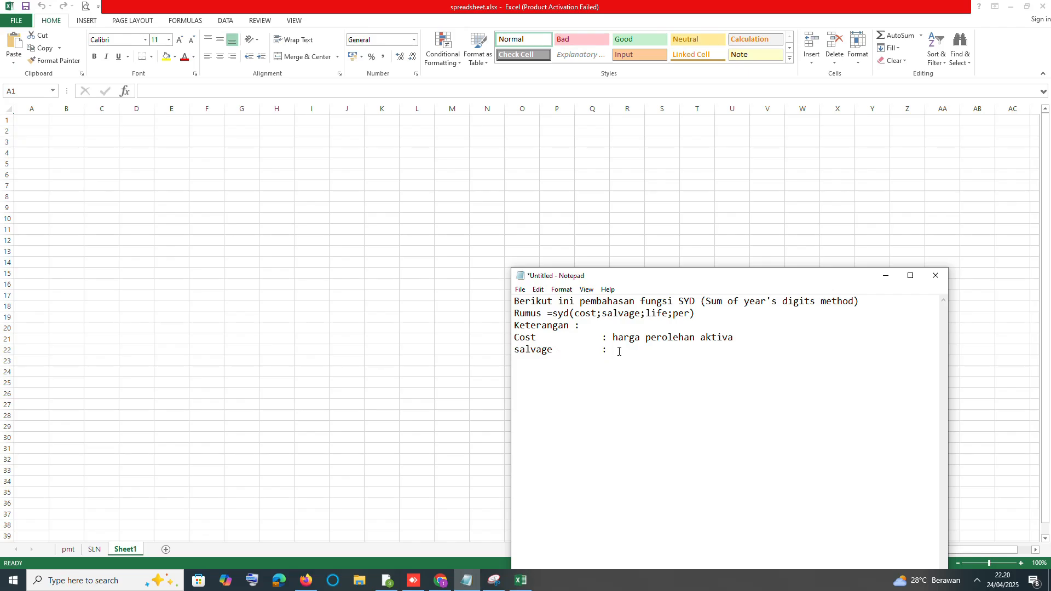
{"action": "type", "text": "nilai sisalife"}
{"action": "key", "text": "Tab"}
{"action": "type", "text": ": umur ekonomis"}
{"action": "key", "text": "Return"}
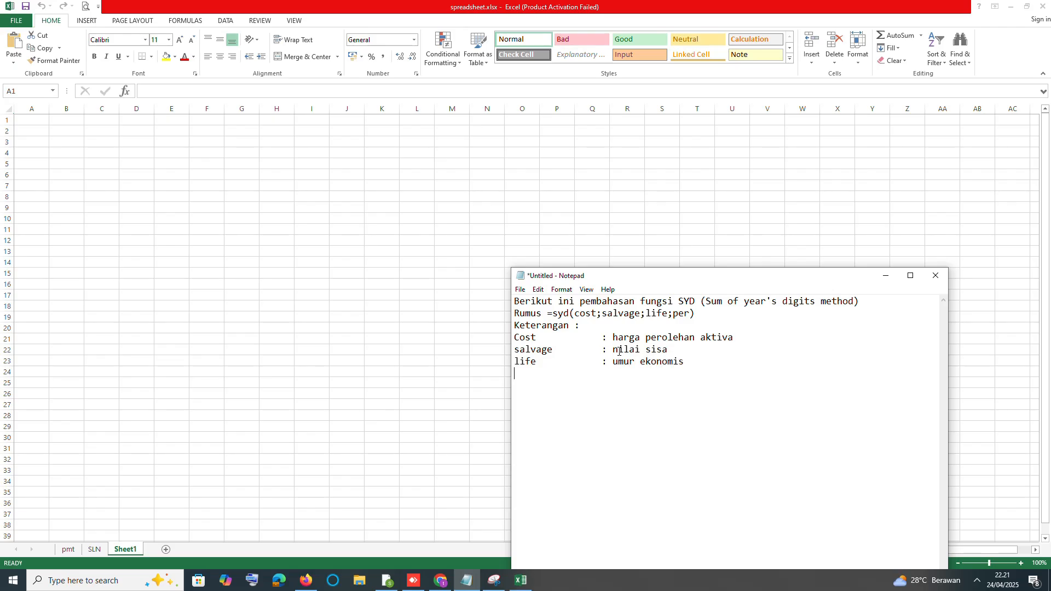
{"action": "type", "text": "per\t\t: periode penyusutan"}
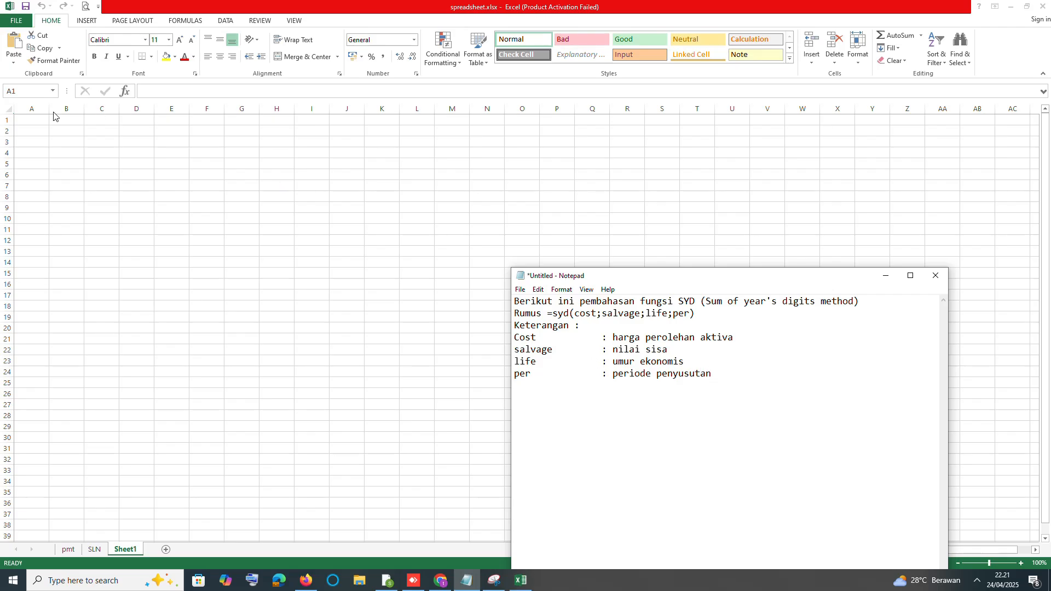
Step: Switch to the Excel sheet and enter the labels "Harga Perolehan" in A2 and "Umur Ekonomis" in A3
{"action": "left_click", "coordinate": [26, 121]}
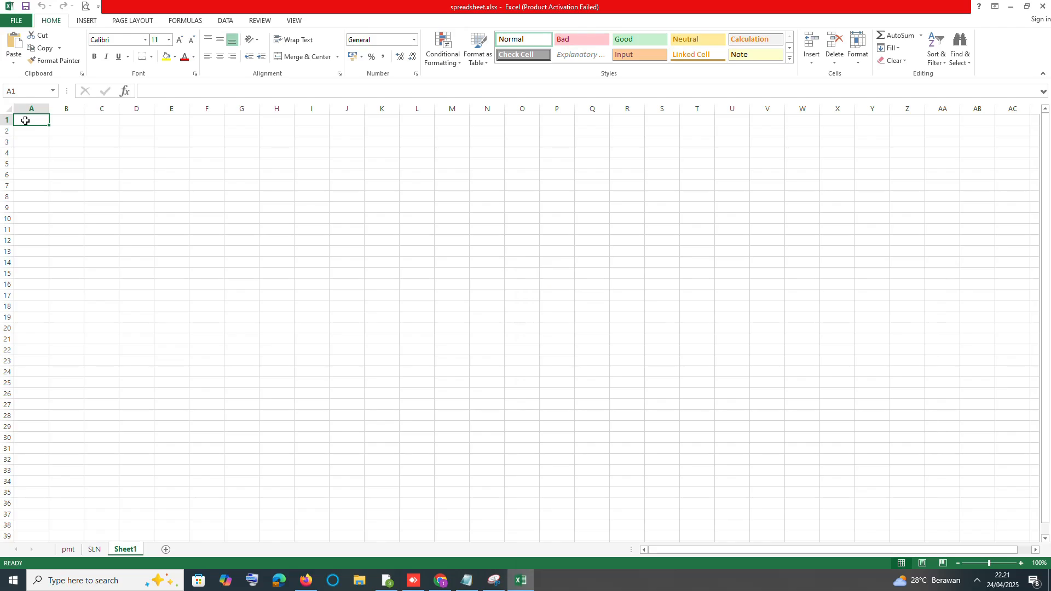
{"action": "key", "text": "Return"}
{"action": "type", "text": "Harga"}
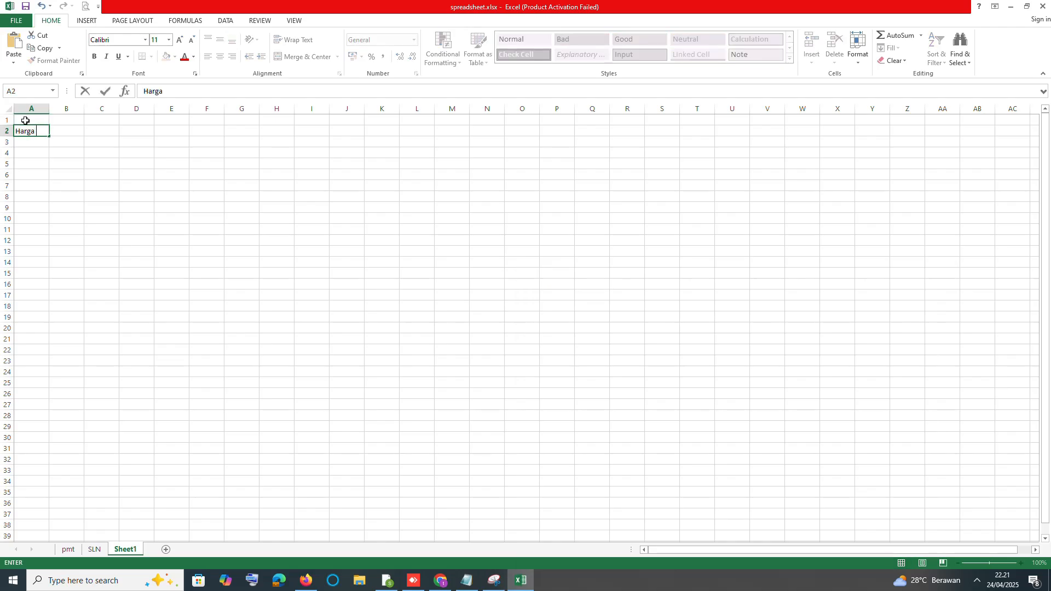
{"action": "type", "text": " Ek"}
{"action": "key", "text": "BackSpace"}
{"action": "type", "text": "Perolehan"}
{"action": "key", "text": "Return"}
{"action": "type", "text": "Um"}
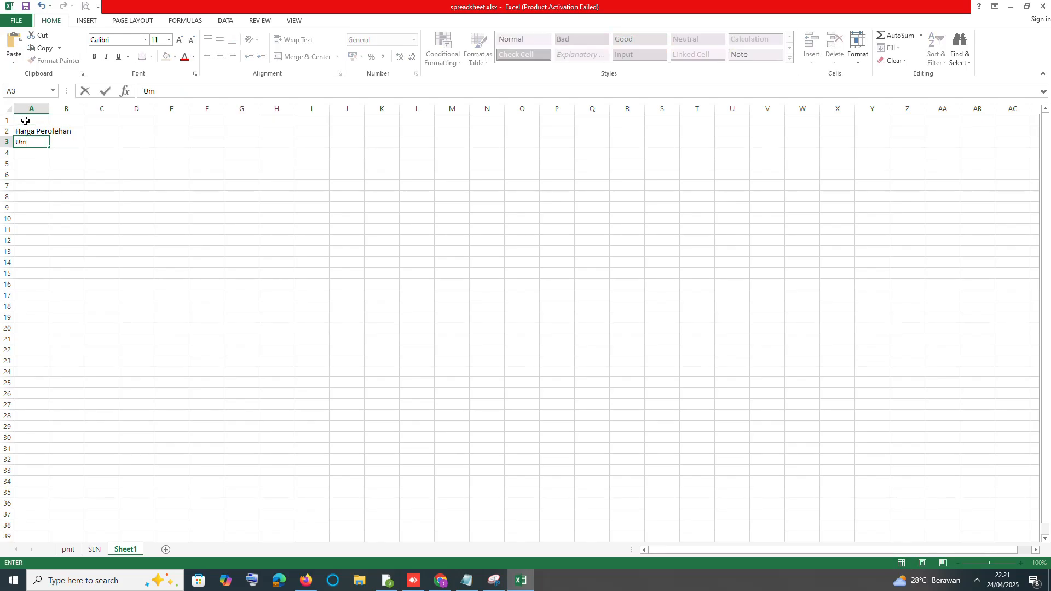
{"action": "type", "text": "ur Ekonomis"}
{"action": "key", "text": "Return"}
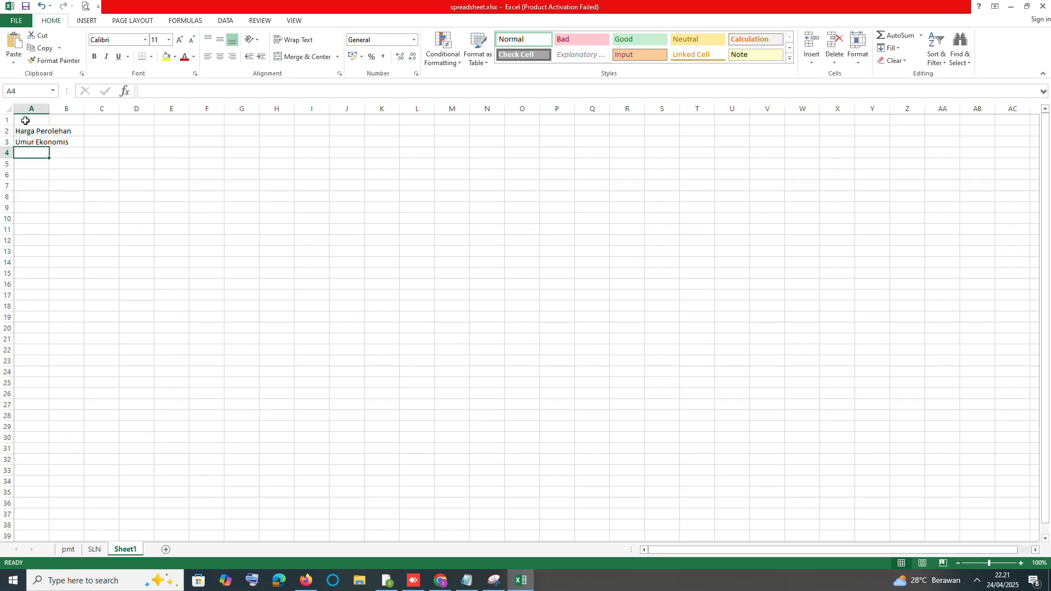
Step: Enter the labels "Nilai sisa" in A4 and "Metode Jumlah Angka Tahun" in A5
{"action": "type", "text": "Nilai "}
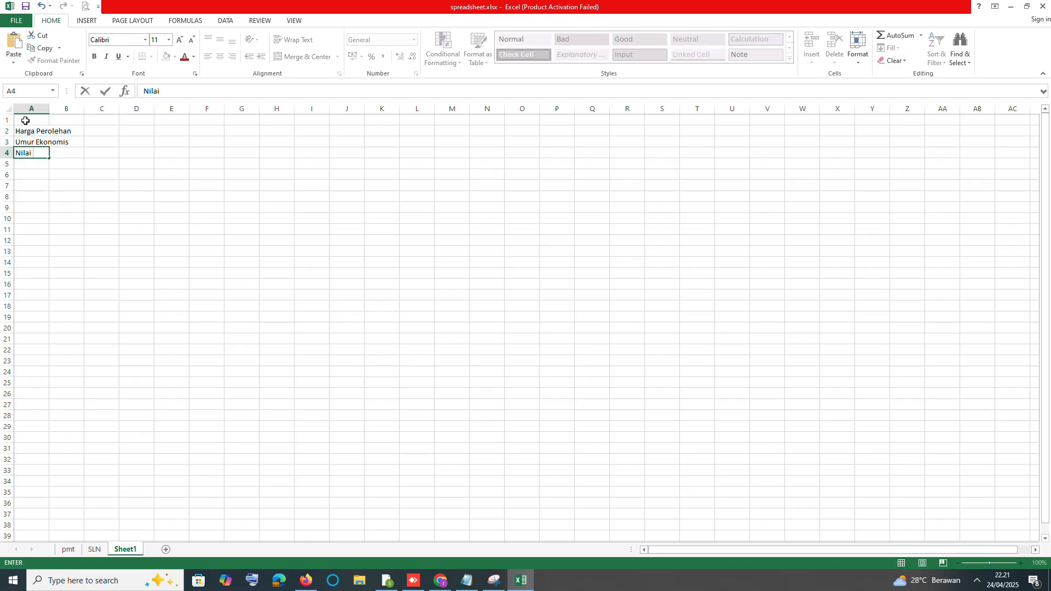
{"action": "type", "text": "sisa"}
{"action": "key", "text": "Return"}
{"action": "type", "text": "Metode Juml"}
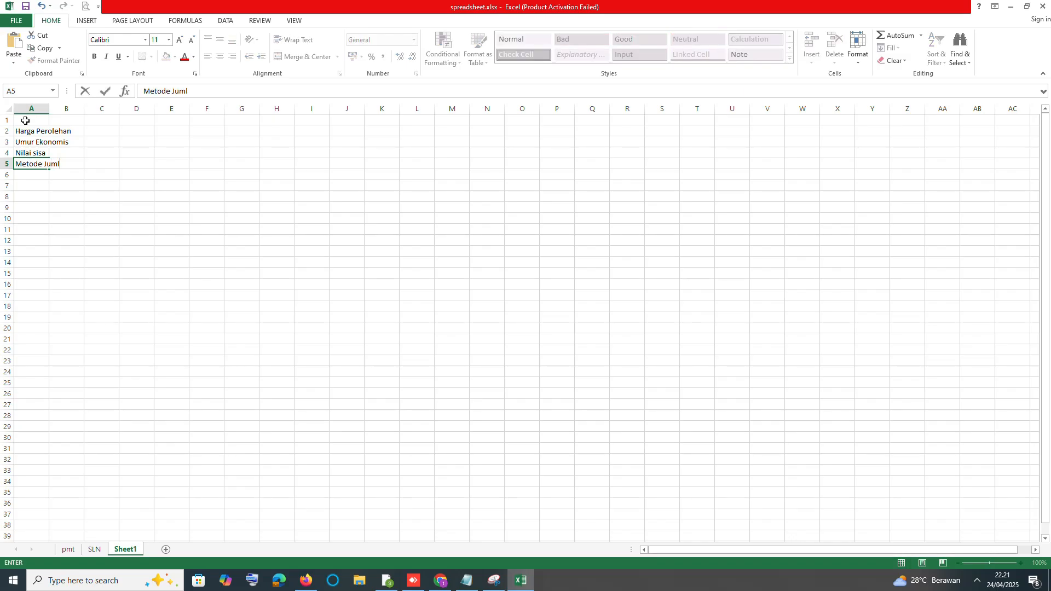
{"action": "type", "text": "ah Angka Tahun"}
{"action": "key", "text": "Return"}
Step: Enter the table headers "Tahun", "Penyusutan", "Akumulasi Penyusutan" and "Nilai Sisa" across A6:D6
{"action": "type", "text": "Tahu"}
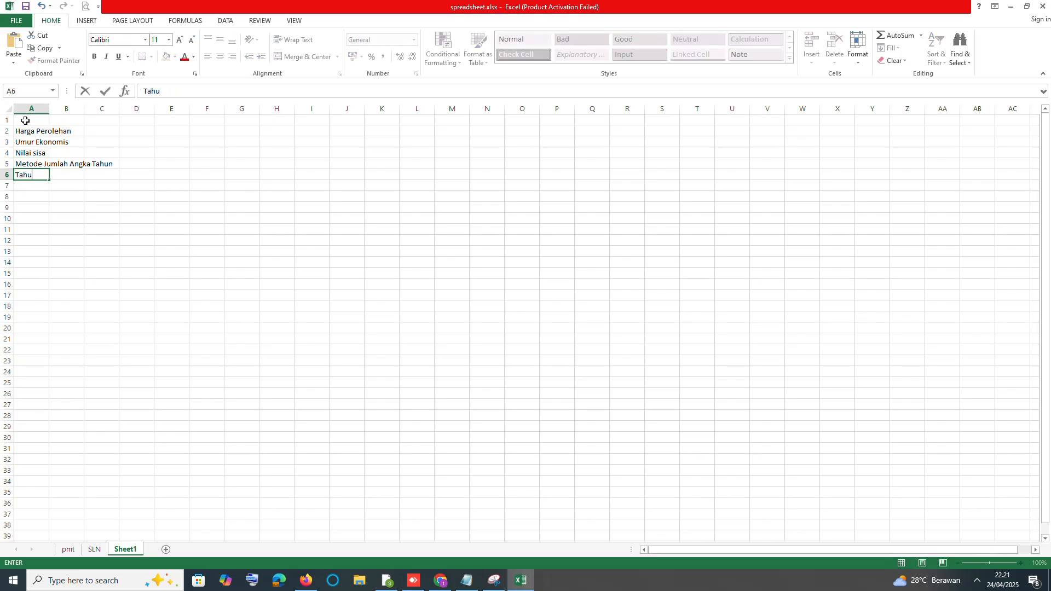
{"action": "type", "text": "n"}
{"action": "key", "text": "Tab"}
{"action": "type", "text": "Peny"}
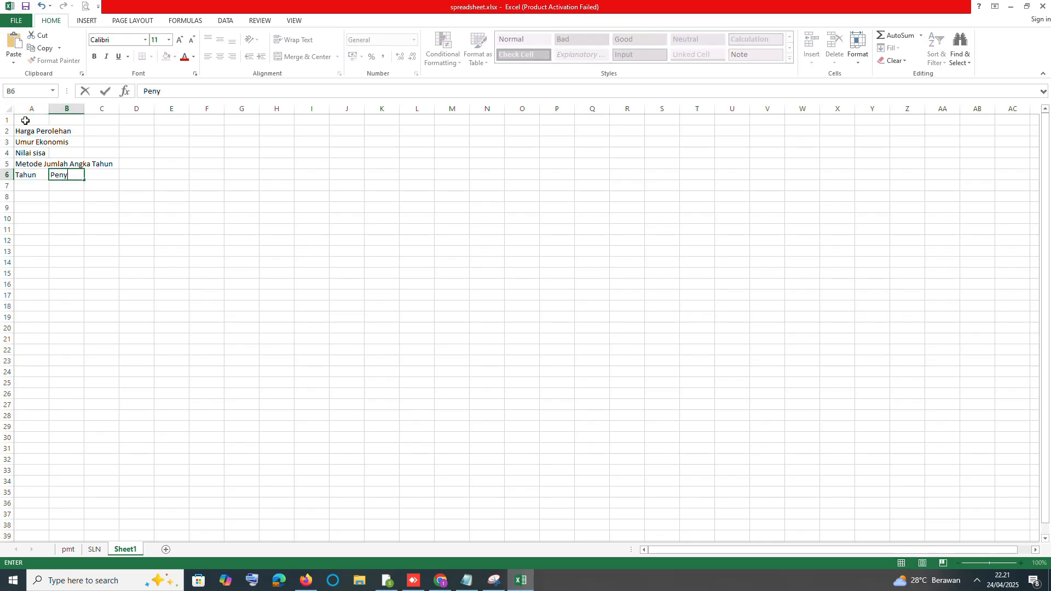
{"action": "type", "text": "usutan"}
{"action": "key", "text": "Tab"}
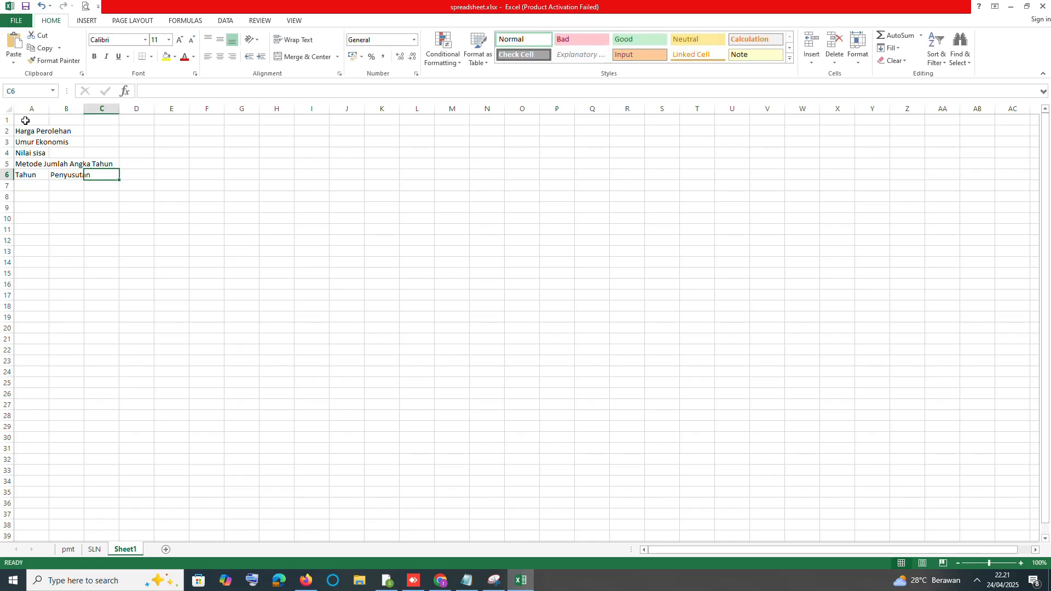
{"action": "type", "text": "Akumulas"}
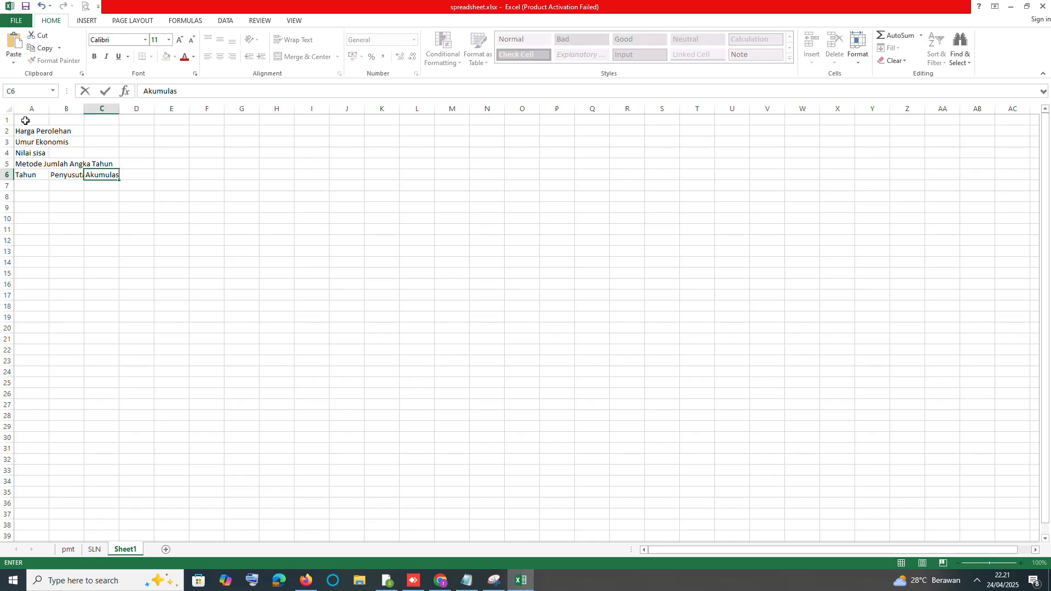
{"action": "type", "text": "i Penyusutan"}
{"action": "key", "text": "Tab"}
{"action": "type", "text": "Nil"}
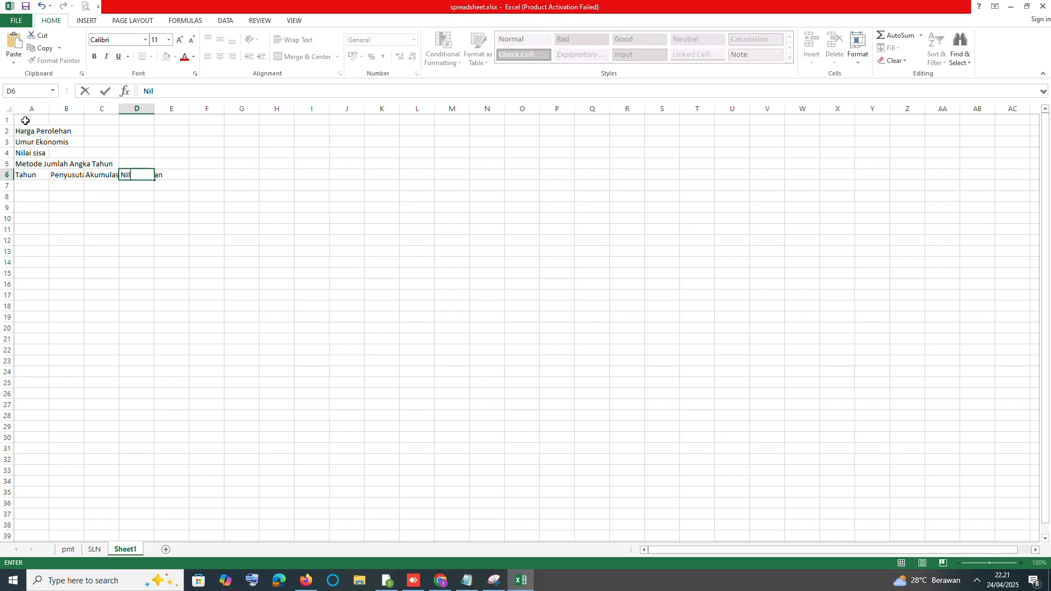
{"action": "type", "text": "ai Sisa"}
Step: Enter 85000000 in C2 with the Rupiah (Rp) accounting format, and fit columns A and B to their contents
{"action": "left_click", "coordinate": [116, 133]}
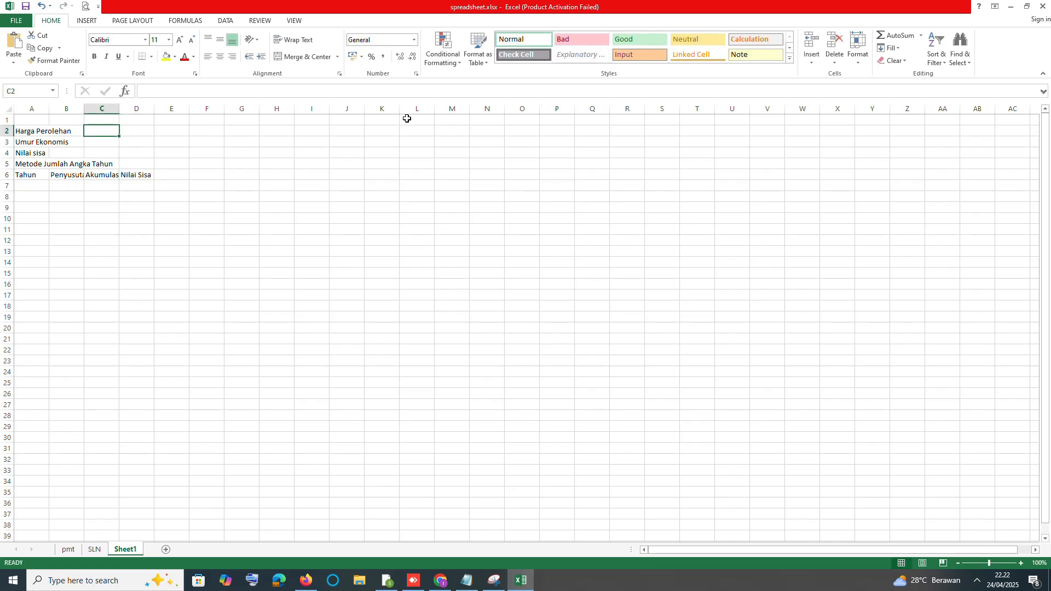
{"action": "type", "text": "85"}
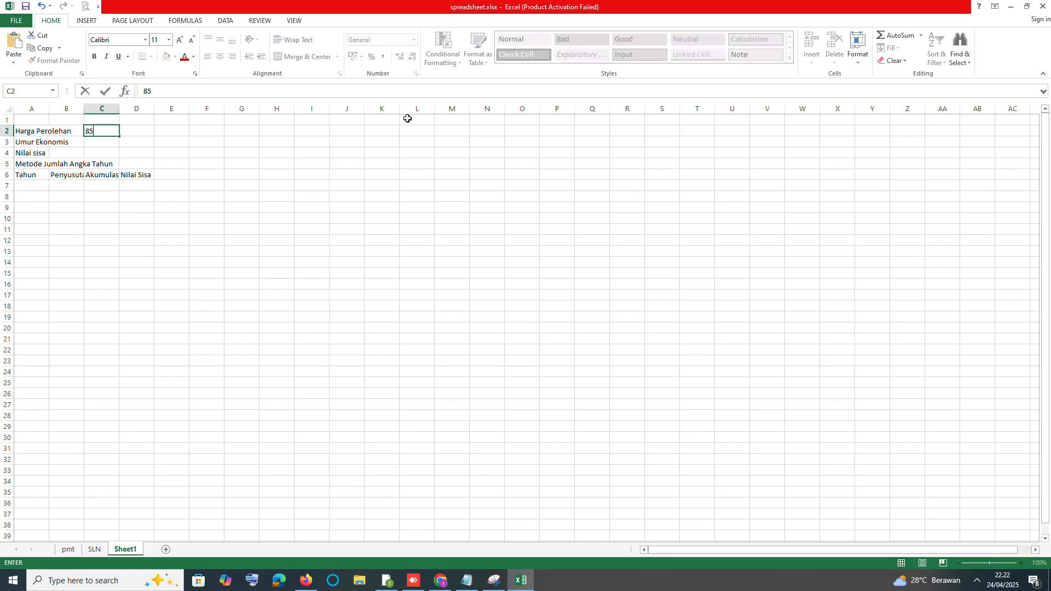
{"action": "type", "text": "000000"}
{"action": "left_click", "coordinate": [320, 160]}
{"action": "left_click", "coordinate": [112, 130]}
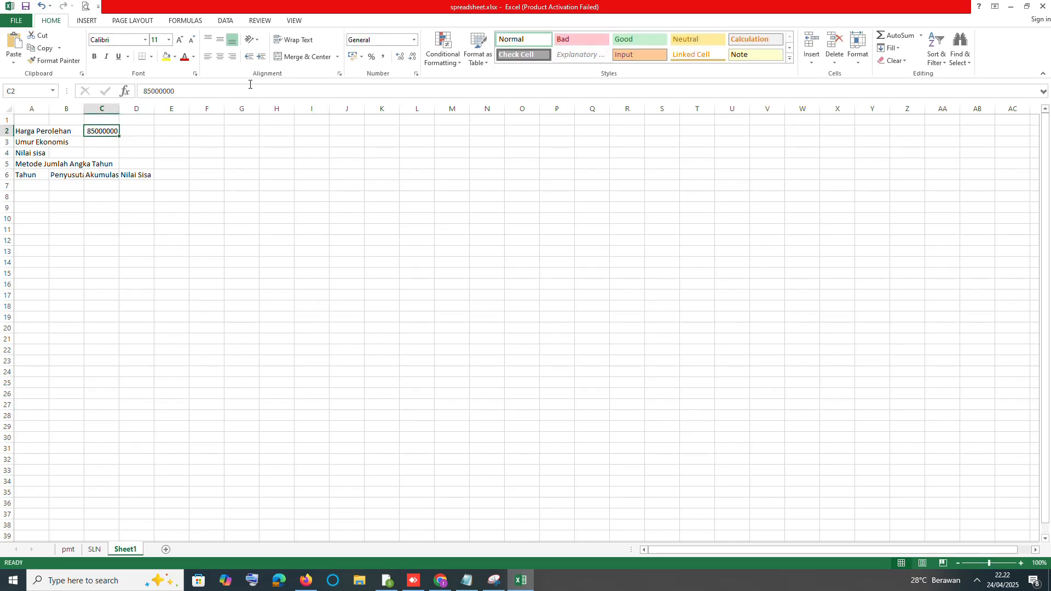
{"action": "left_click", "coordinate": [383, 57]}
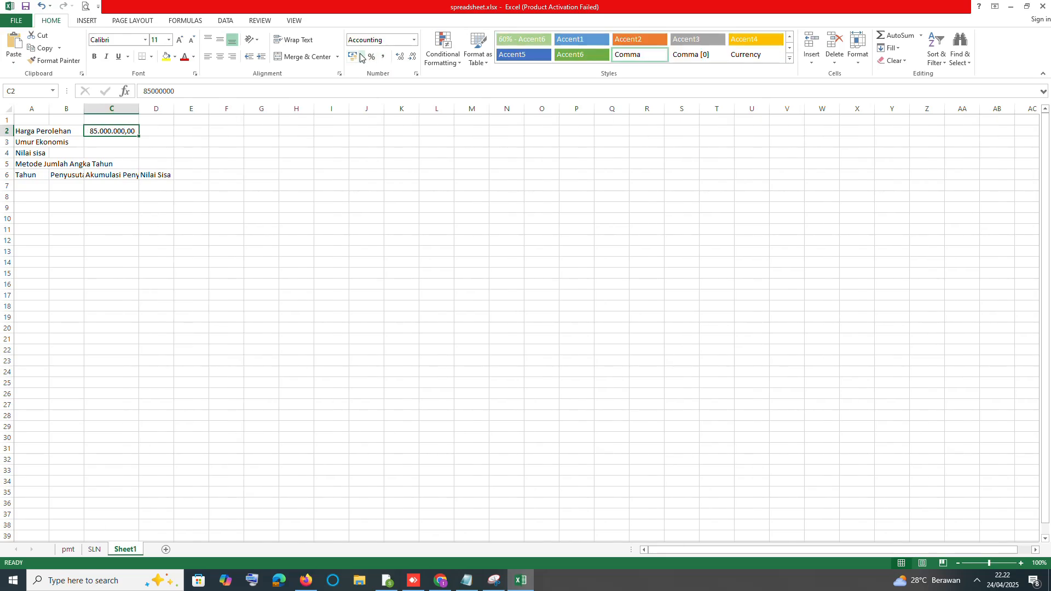
{"action": "left_click", "coordinate": [361, 57]}
{"action": "left_click", "coordinate": [378, 71]}
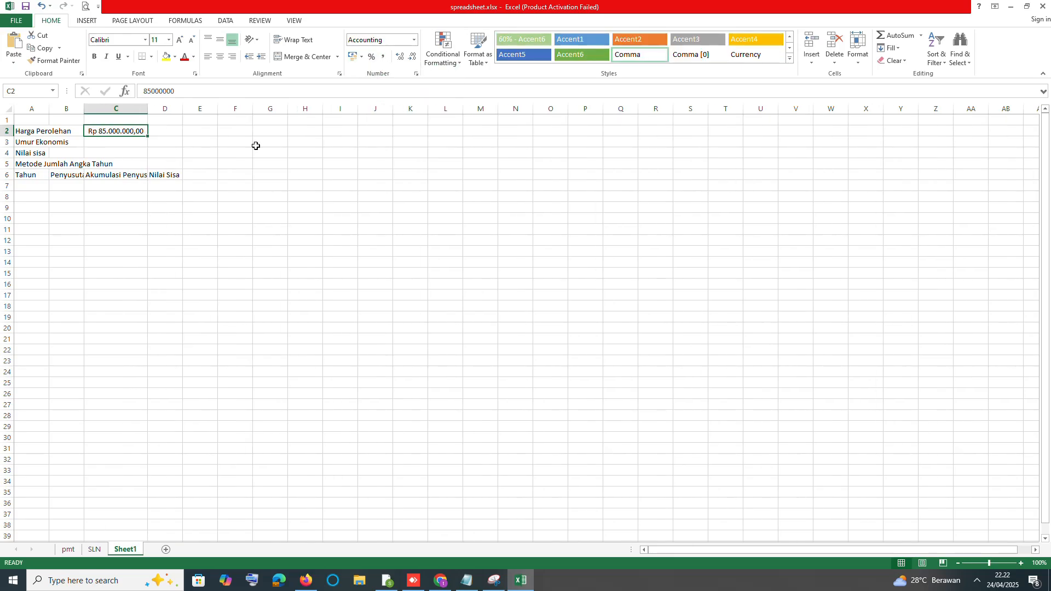
{"action": "double_click", "coordinate": [84, 108]}
{"action": "double_click", "coordinate": [49, 108]}
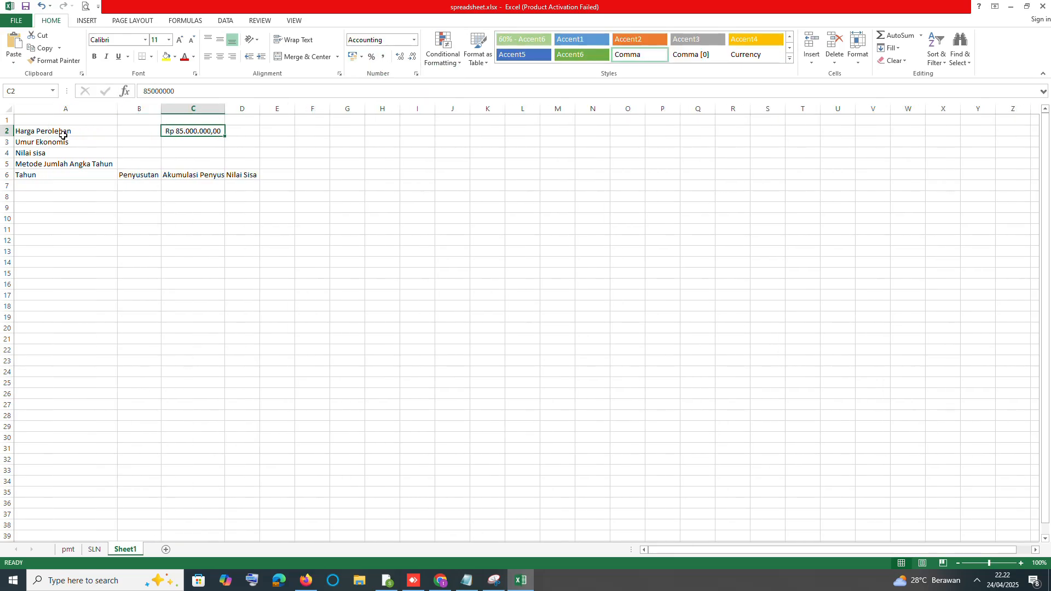
Step: Enter 5 as the Umur Ekonomis in C3 and 10000000 as the Nilai sisa in C4
{"action": "left_click", "coordinate": [169, 142]}
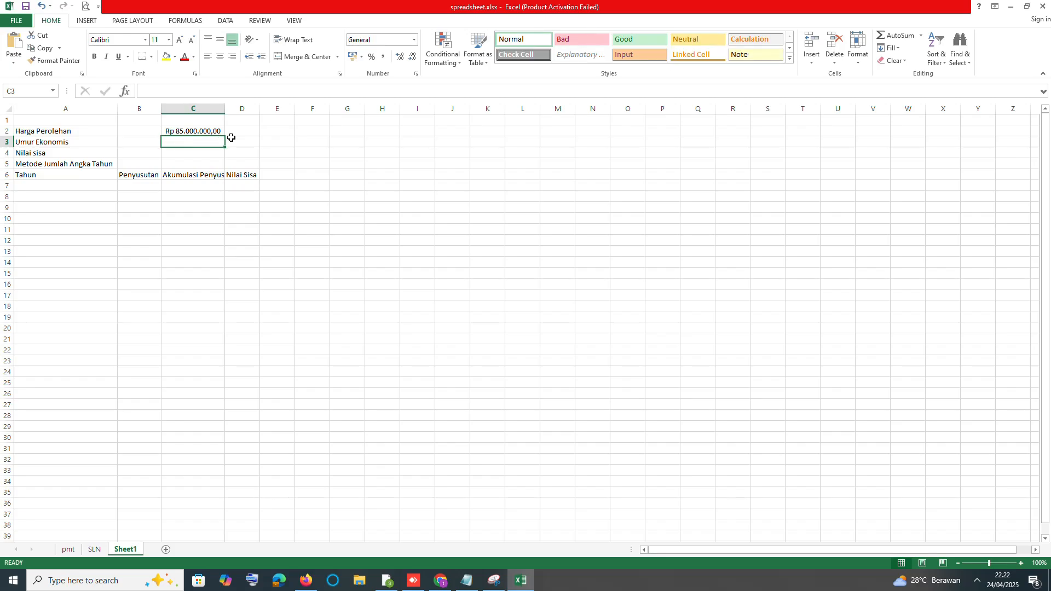
{"action": "type", "text": "5"}
{"action": "key", "text": "Return"}
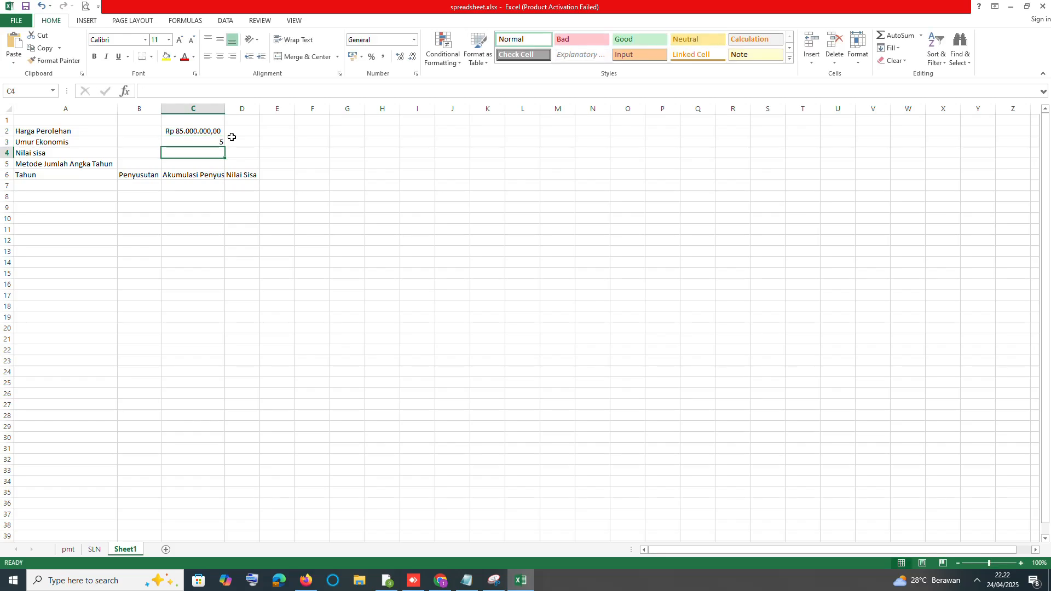
{"action": "type", "text": "1000000"}
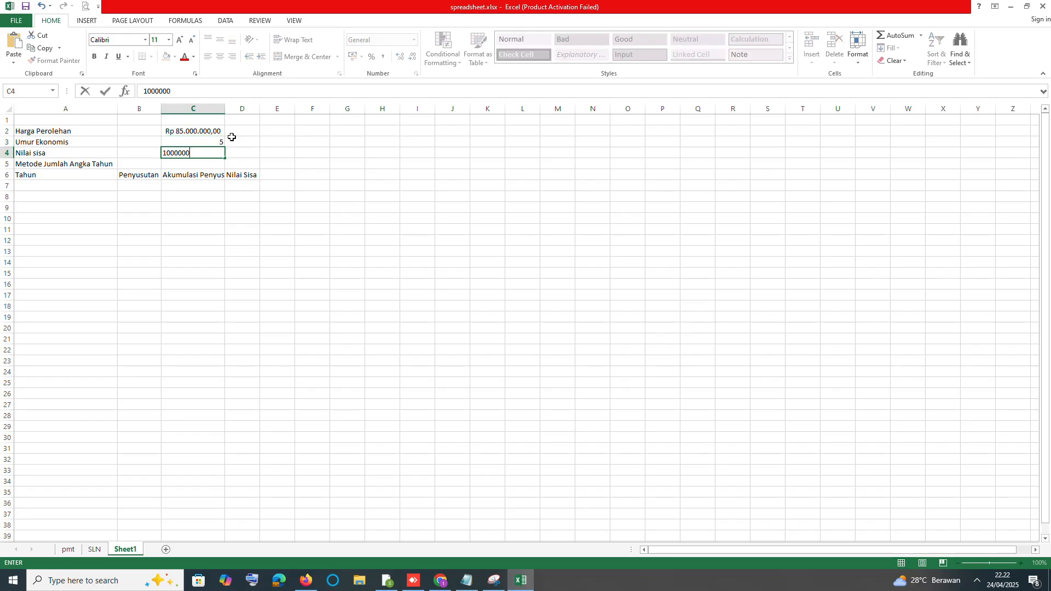
{"action": "type", "text": "0"}
{"action": "left_click", "coordinate": [305, 172]}
Step: Copy the Rupiah accounting format from C2 onto the Nilai sisa value in C4
{"action": "left_click", "coordinate": [194, 155]}
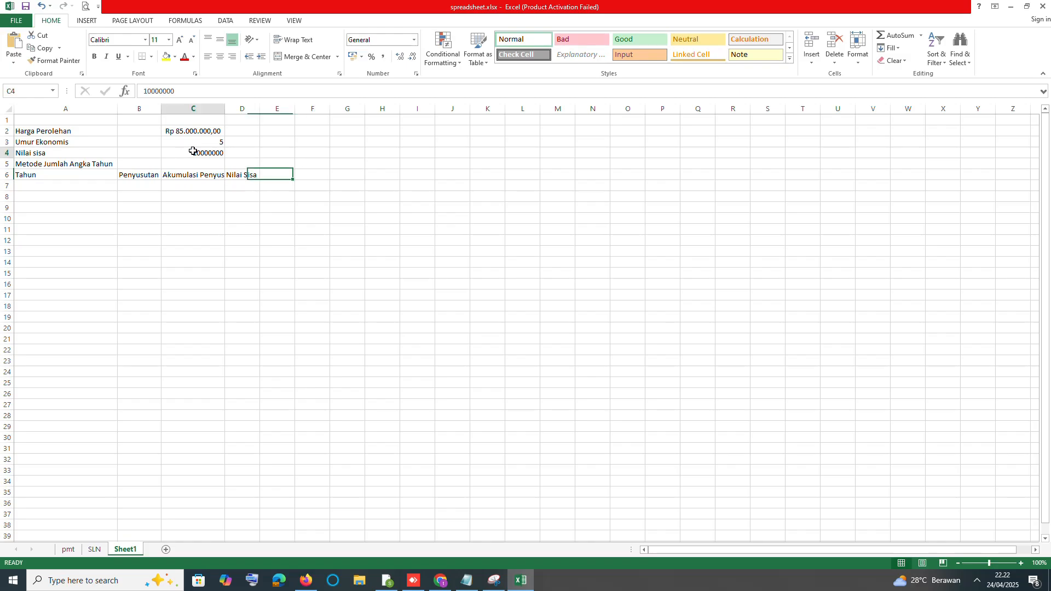
{"action": "left_click", "coordinate": [187, 132]}
{"action": "left_click", "coordinate": [53, 60]}
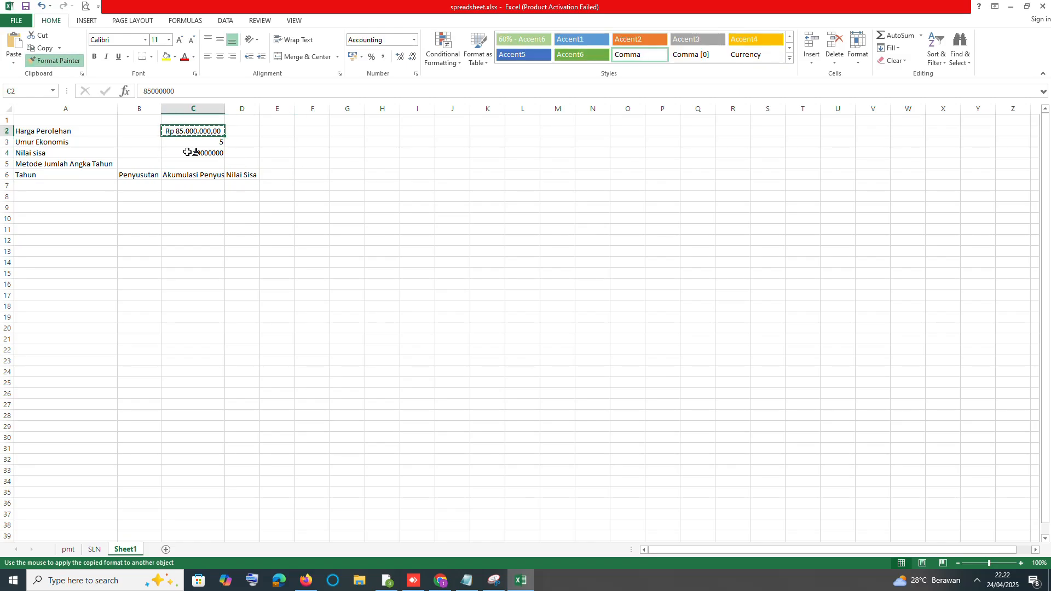
{"action": "left_click", "coordinate": [208, 152]}
{"action": "left_click", "coordinate": [345, 192]}
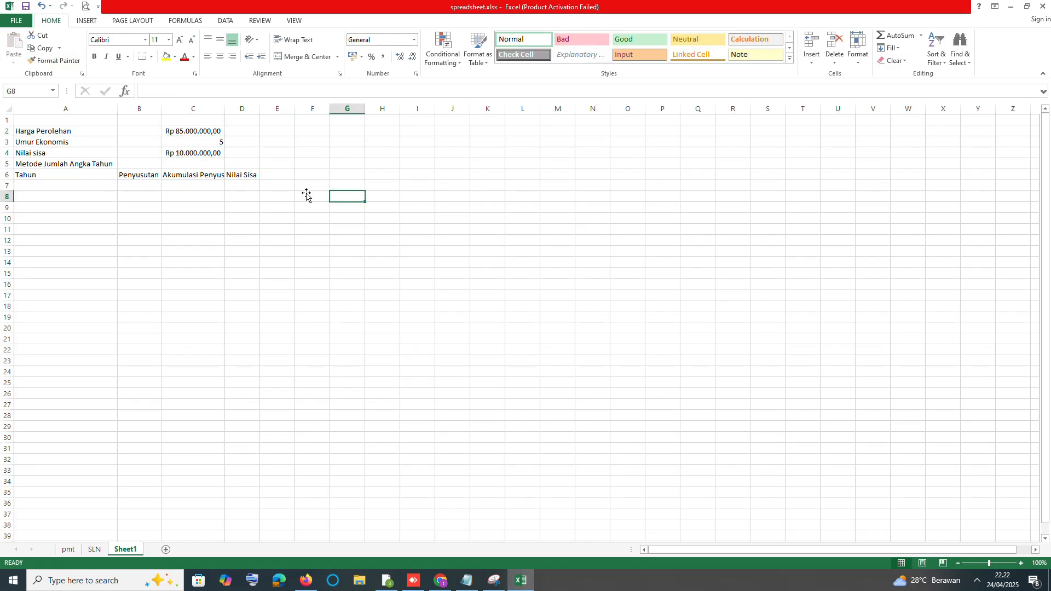
Step: Fill the Tahun column with the years 1 to 5 in A7:A11 and center them horizontally and vertically
{"action": "left_click_drag", "start_coordinate": [40, 174], "coordinate": [240, 174]}
{"action": "left_click", "coordinate": [49, 184]}
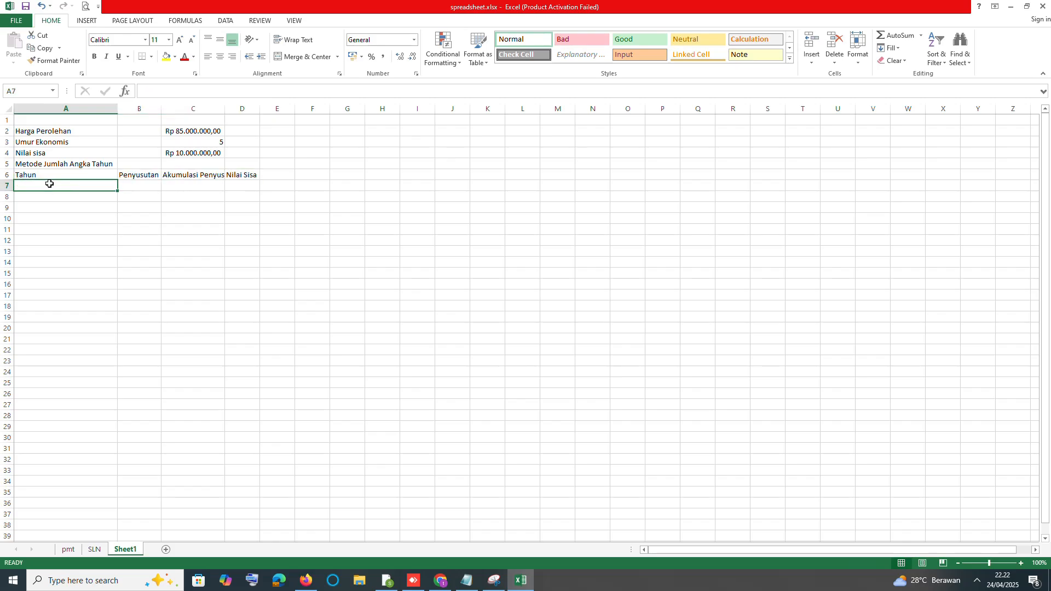
{"action": "type", "text": "1"}
{"action": "key", "text": "Return"}
{"action": "type", "text": "2"}
{"action": "key", "text": "Return"}
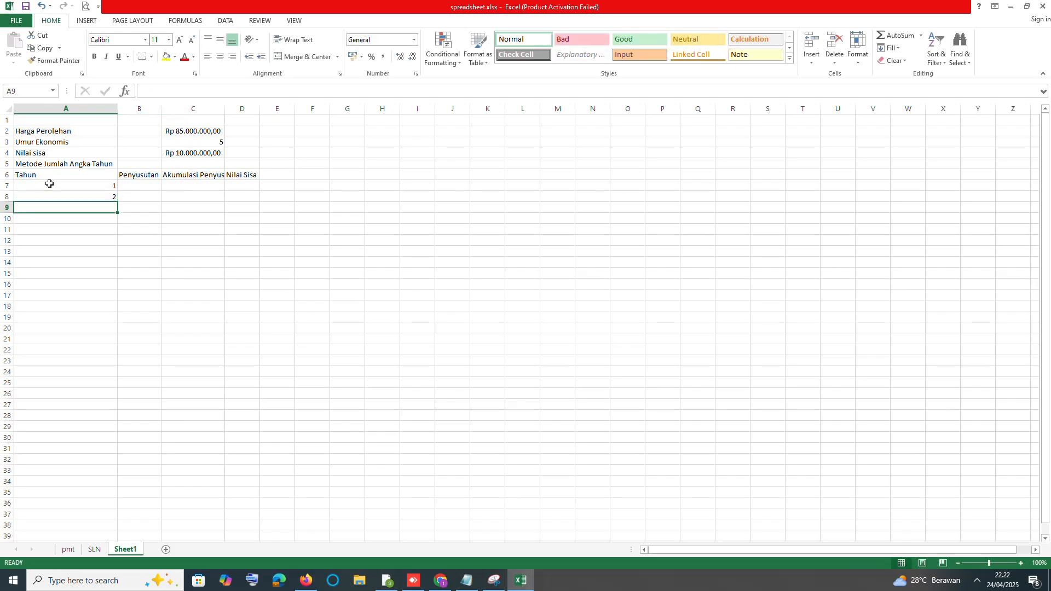
{"action": "left_click_drag", "start_coordinate": [49, 184], "coordinate": [49, 195]}
{"action": "left_click_drag", "start_coordinate": [117, 201], "coordinate": [117, 230]}
{"action": "left_click", "coordinate": [220, 56]}
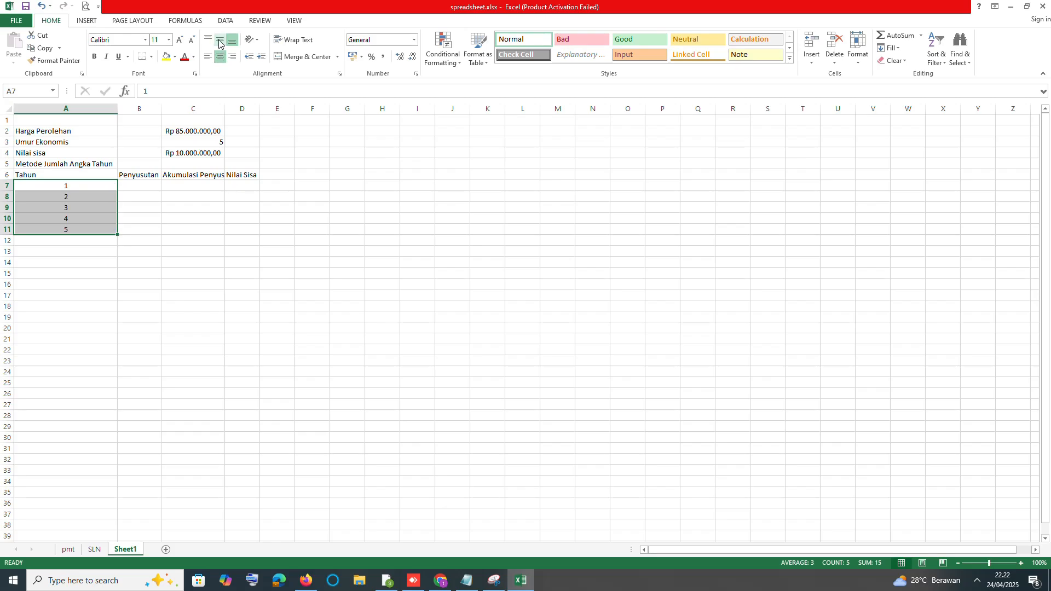
{"action": "left_click", "coordinate": [221, 40]}
Step: Bold the table headings in A6:D6 and apply all borders to the table range A6:D11
{"action": "left_click_drag", "start_coordinate": [33, 174], "coordinate": [239, 174]}
{"action": "left_click", "coordinate": [95, 56]}
{"action": "left_click_drag", "start_coordinate": [65, 176], "coordinate": [225, 230]}
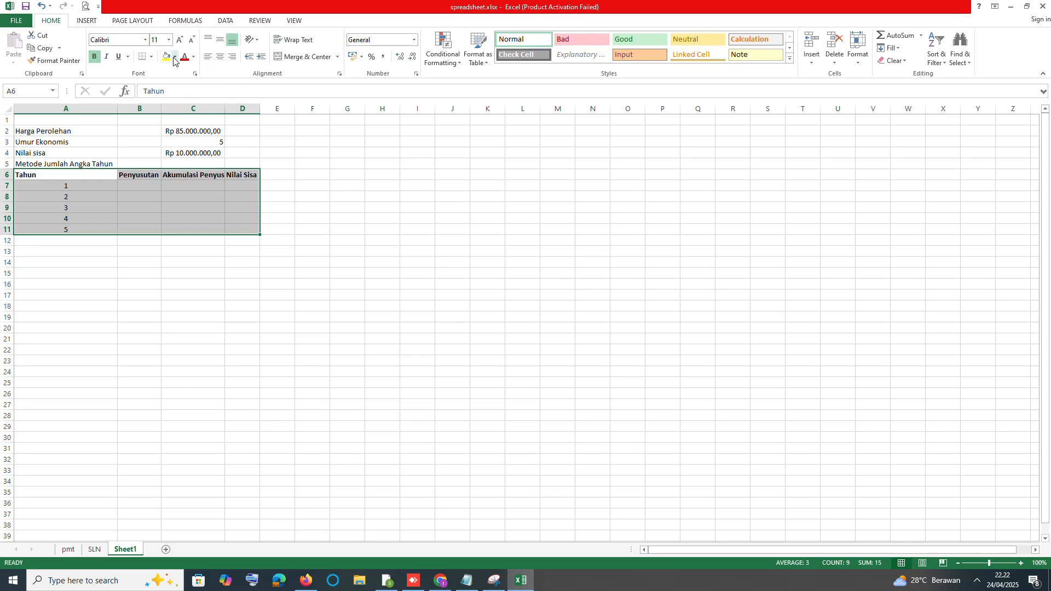
{"action": "left_click", "coordinate": [151, 57]}
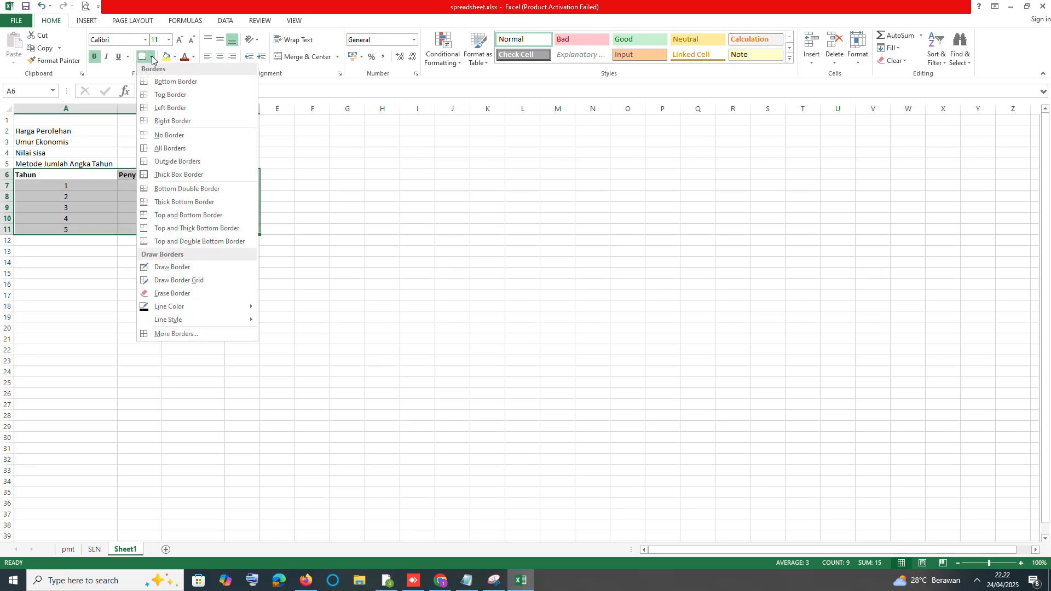
{"action": "left_click", "coordinate": [148, 152]}
{"action": "left_click", "coordinate": [333, 205]}
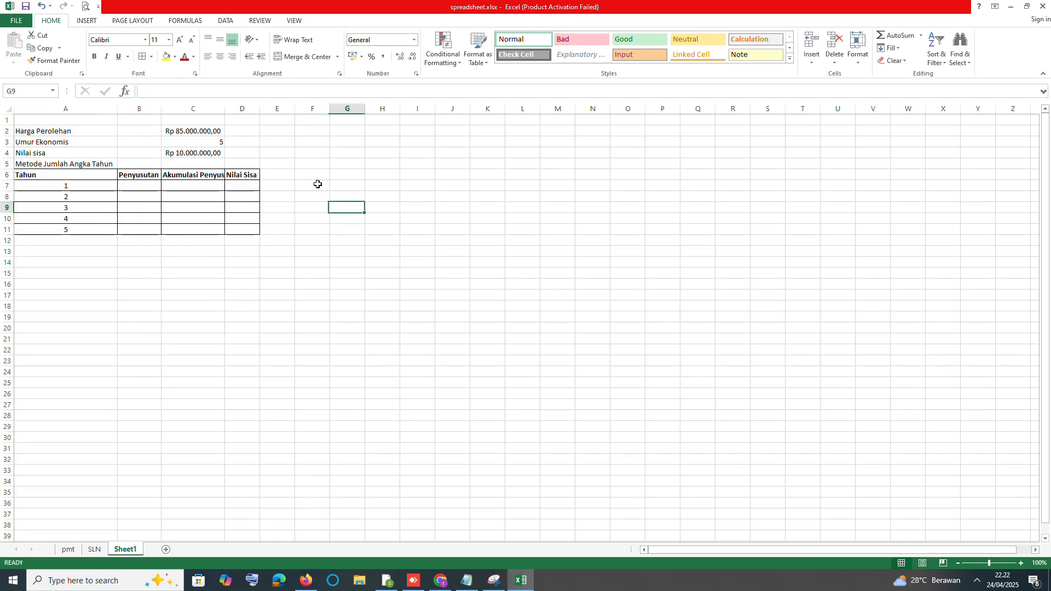
Step: Merge and center the Metode Jumlah Angka Tahun title across A5:D5, narrowing column A and slightly widening column B
{"action": "left_click_drag", "start_coordinate": [121, 108], "coordinate": [56, 108]}
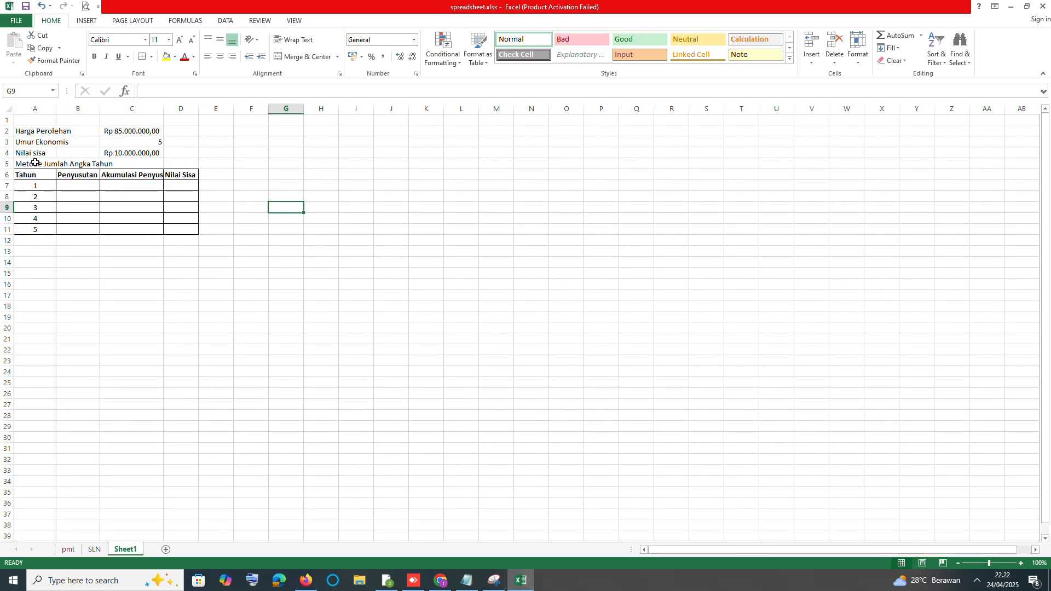
{"action": "left_click_drag", "start_coordinate": [36, 163], "coordinate": [171, 163]}
{"action": "left_click", "coordinate": [285, 57]}
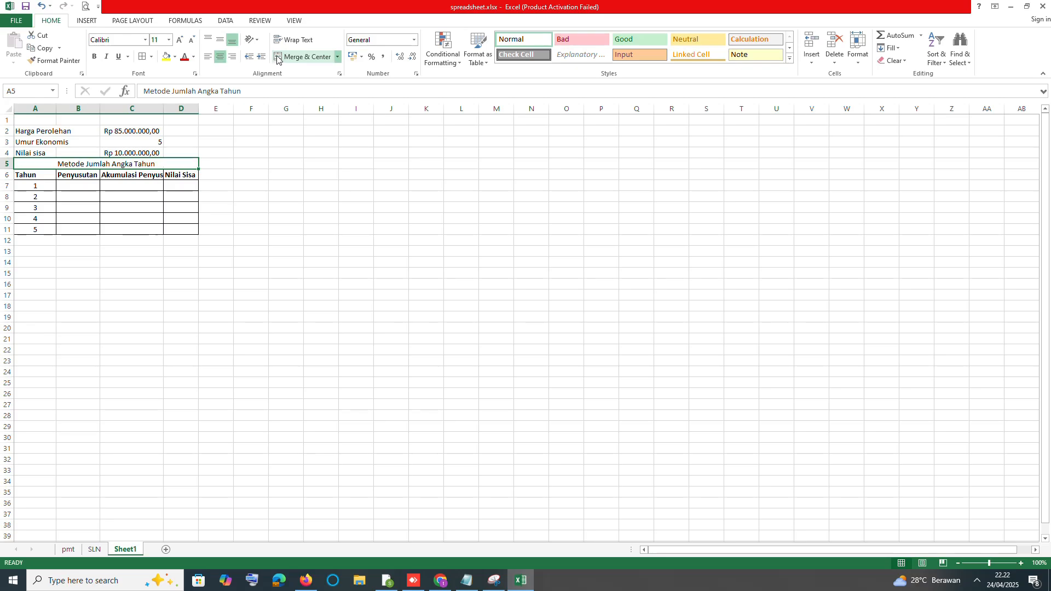
{"action": "left_click", "coordinate": [301, 163]}
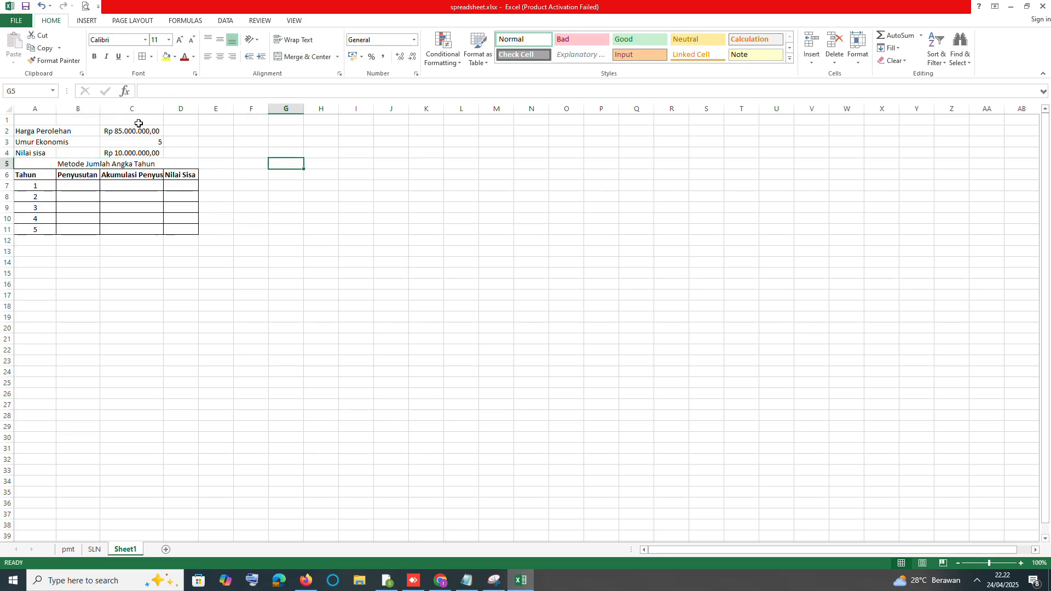
{"action": "left_click_drag", "start_coordinate": [99, 109], "coordinate": [108, 109]}
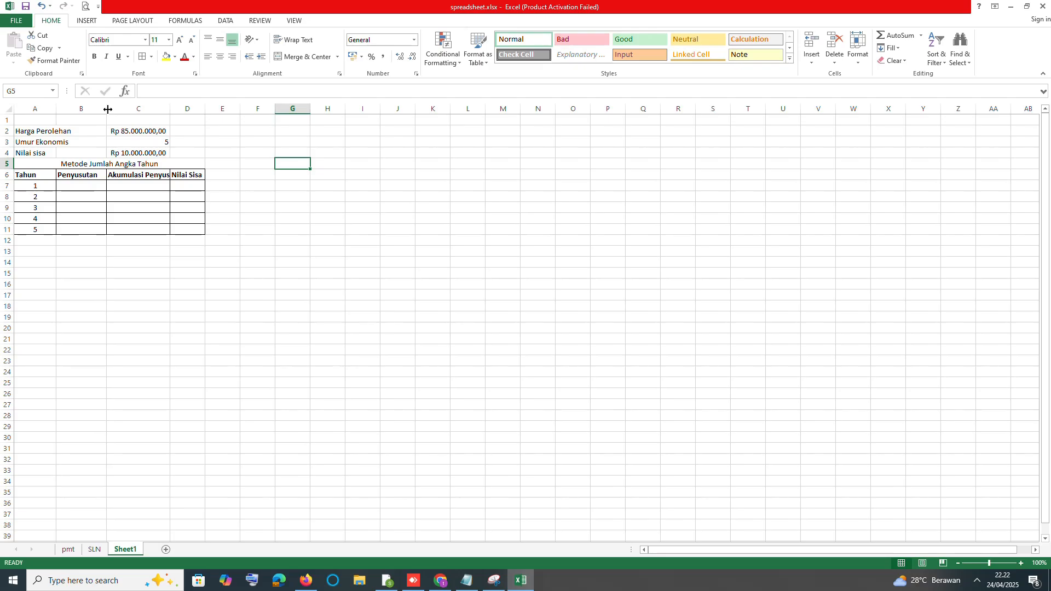
Step: Check the syntax note in Notepad, and insert the SYD function from Excel's Financial category into B7
{"action": "left_click", "coordinate": [467, 581]}
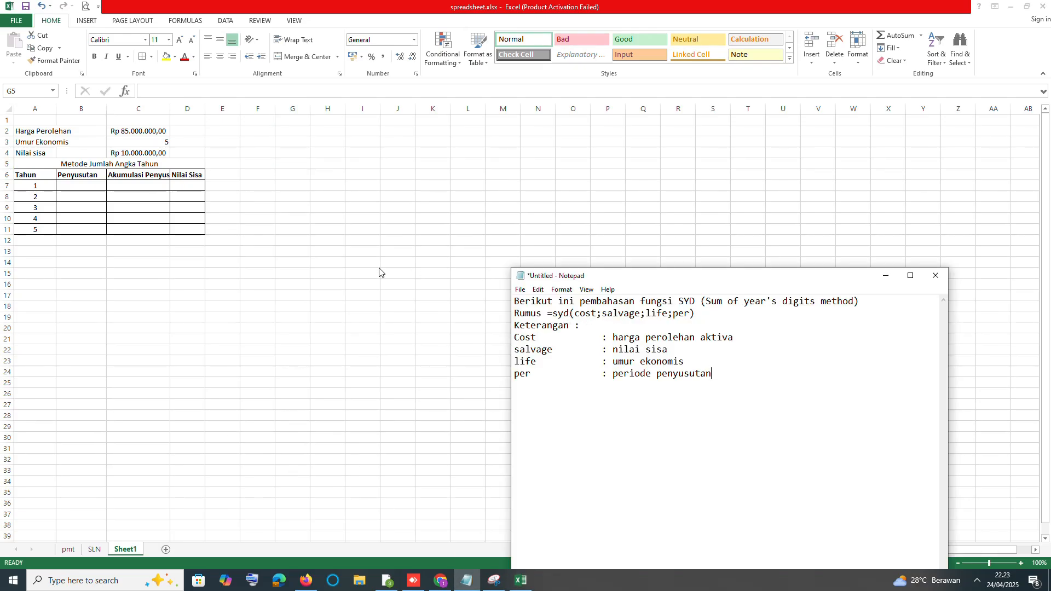
{"action": "left_click", "coordinate": [86, 183]}
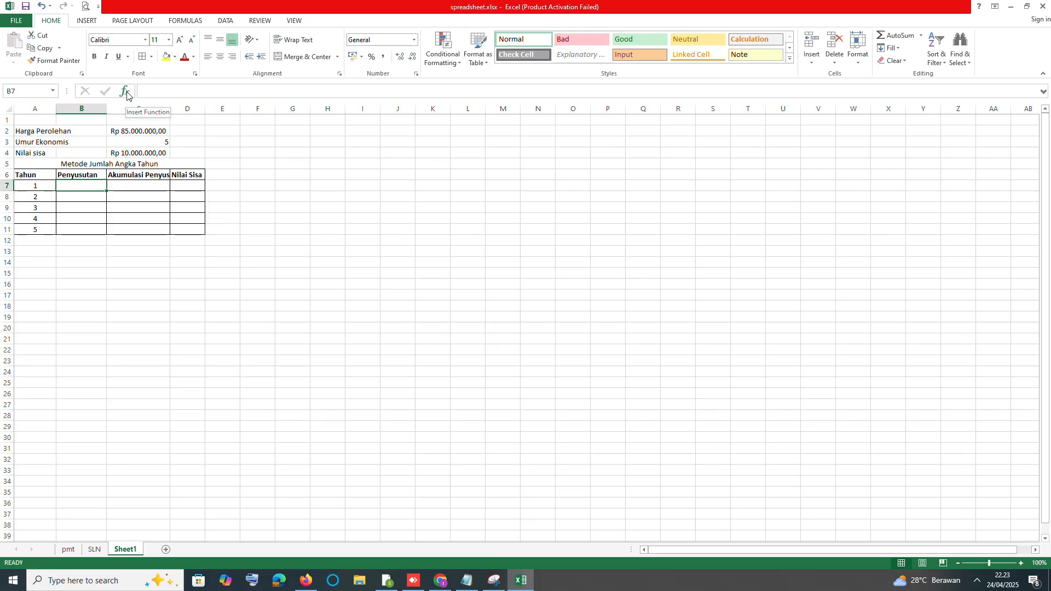
{"action": "left_click", "coordinate": [127, 93]}
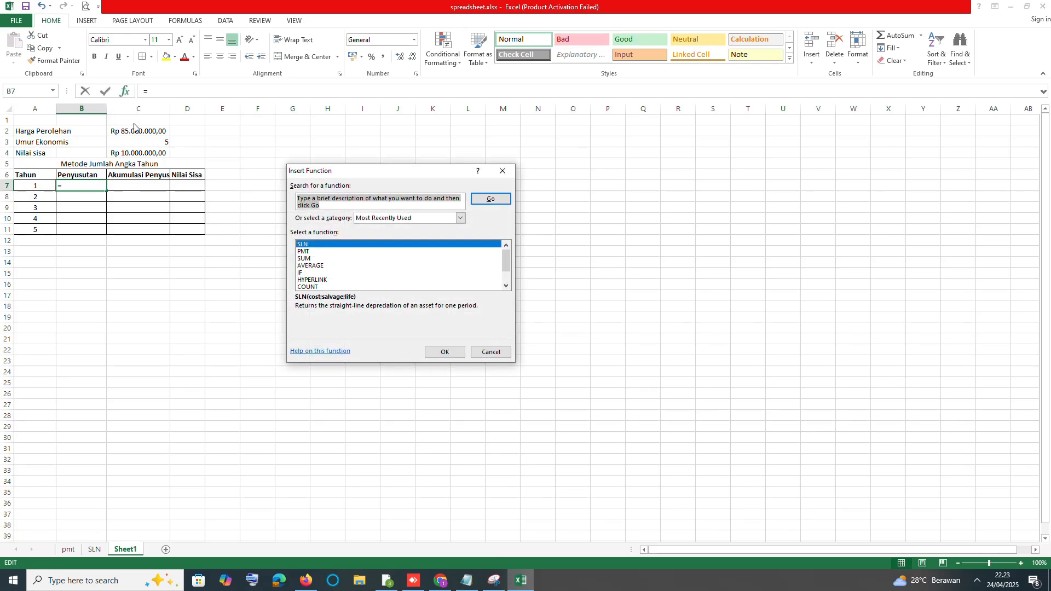
{"action": "left_click", "coordinate": [393, 220]}
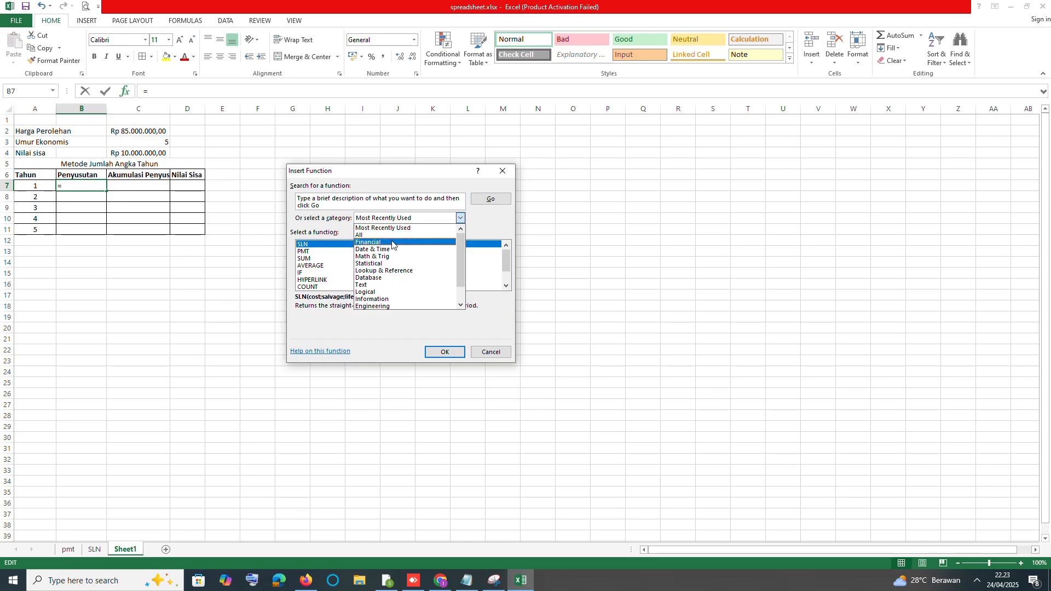
{"action": "left_click", "coordinate": [392, 244]}
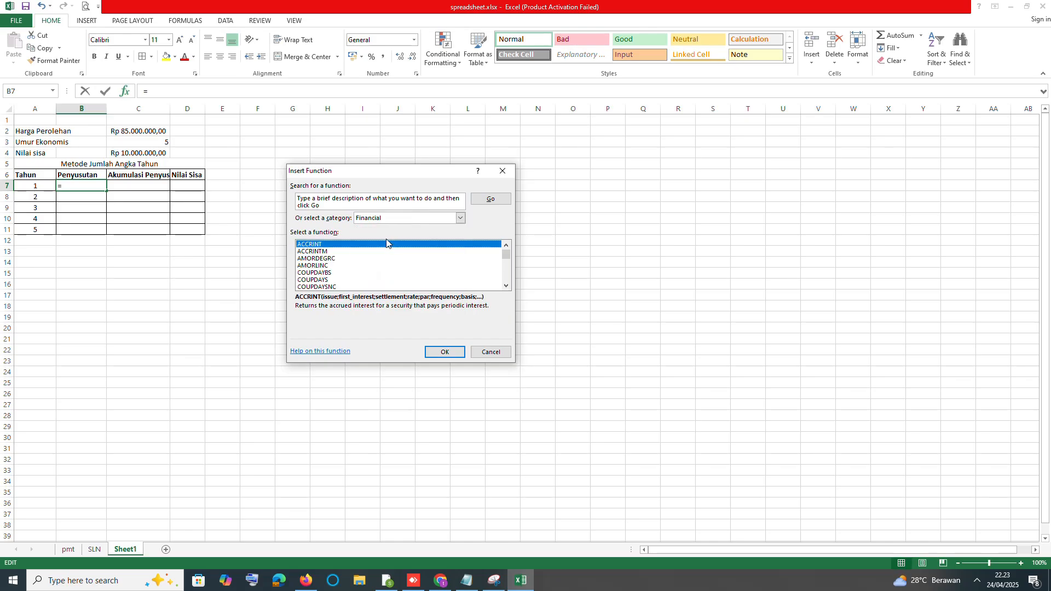
{"action": "left_click", "coordinate": [313, 267]}
{"action": "scroll", "coordinate": [314, 267], "scroll_direction": "down", "scroll_amount": 14}
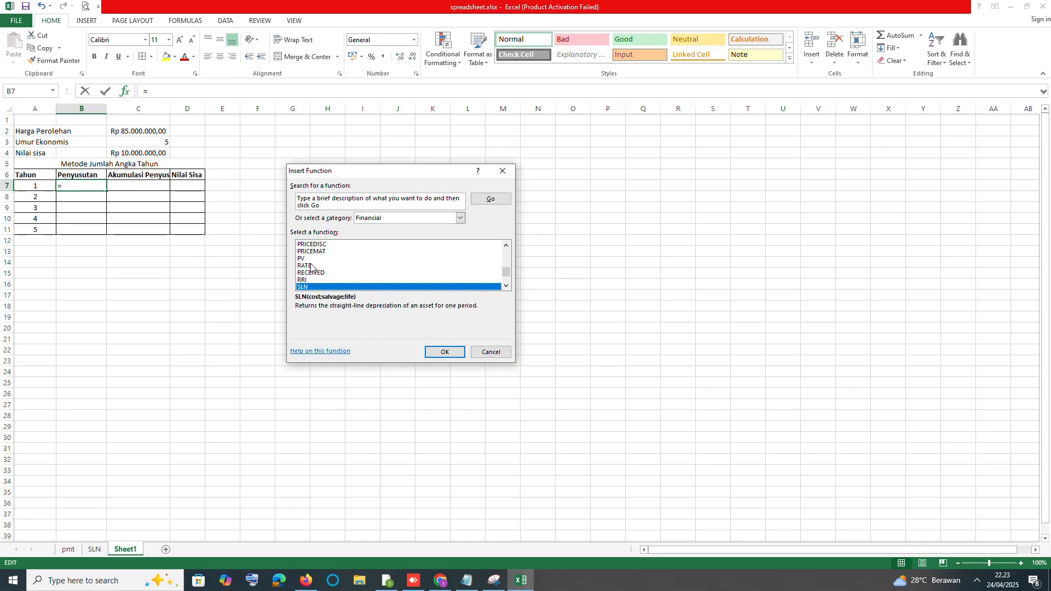
{"action": "left_click", "coordinate": [315, 266]}
{"action": "left_click", "coordinate": [306, 273]}
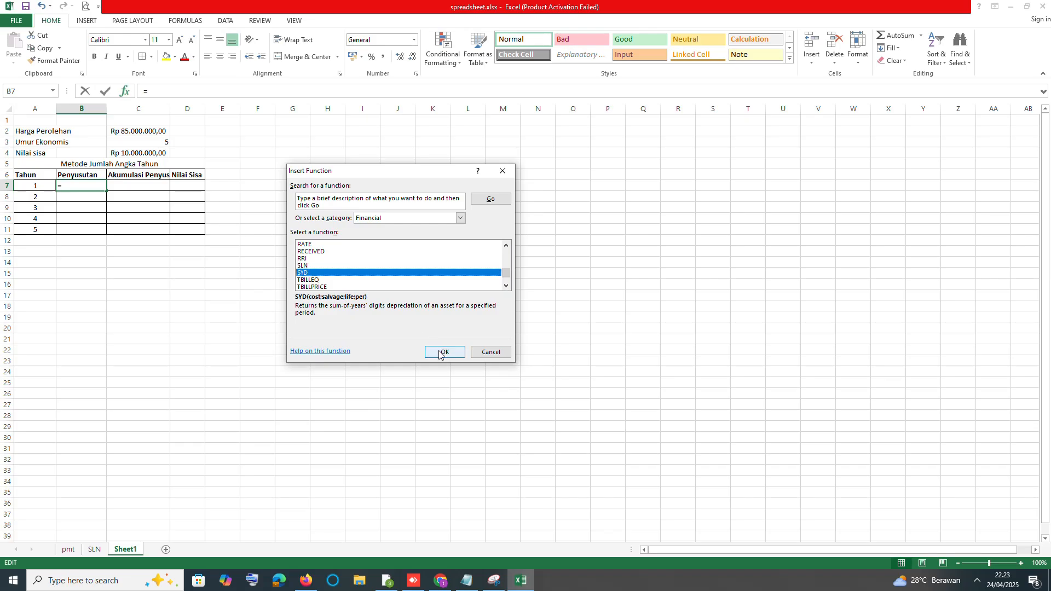
{"action": "left_click", "coordinate": [438, 352]}
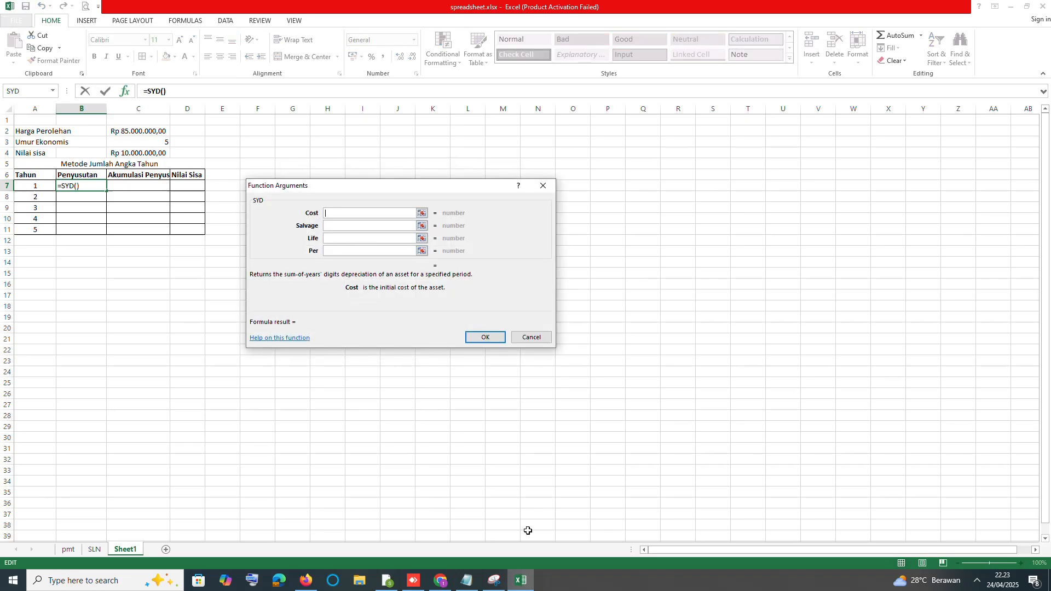
Step: Consult the Notepad argument notes and set the SYD function's Cost to C2 and Salvage to C4 in Excel
{"action": "left_click", "coordinate": [469, 580]}
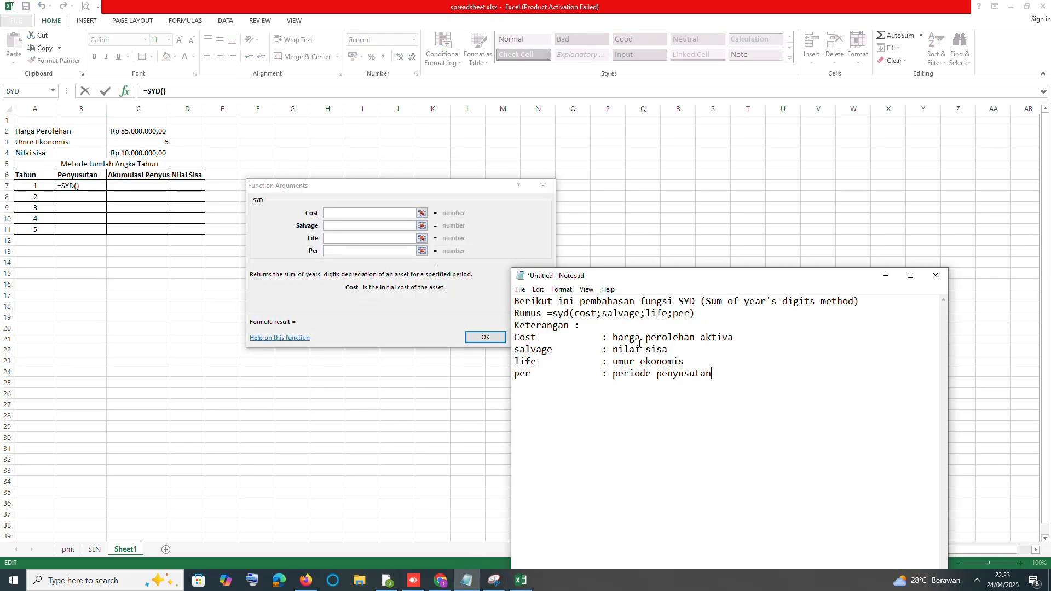
{"action": "left_click", "coordinate": [432, 220]}
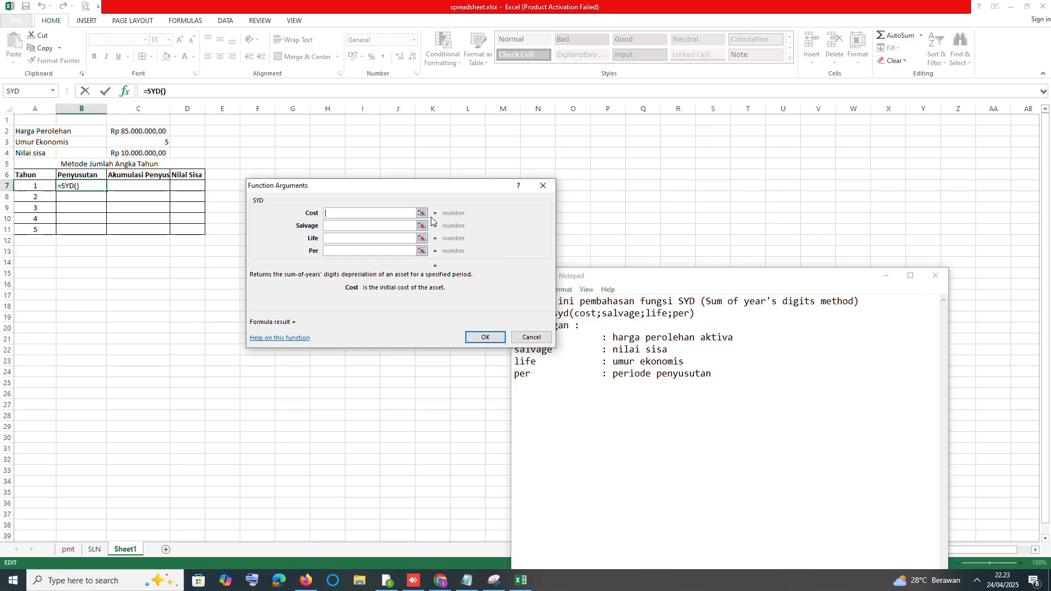
{"action": "left_click", "coordinate": [422, 213]}
{"action": "left_click", "coordinate": [144, 131]}
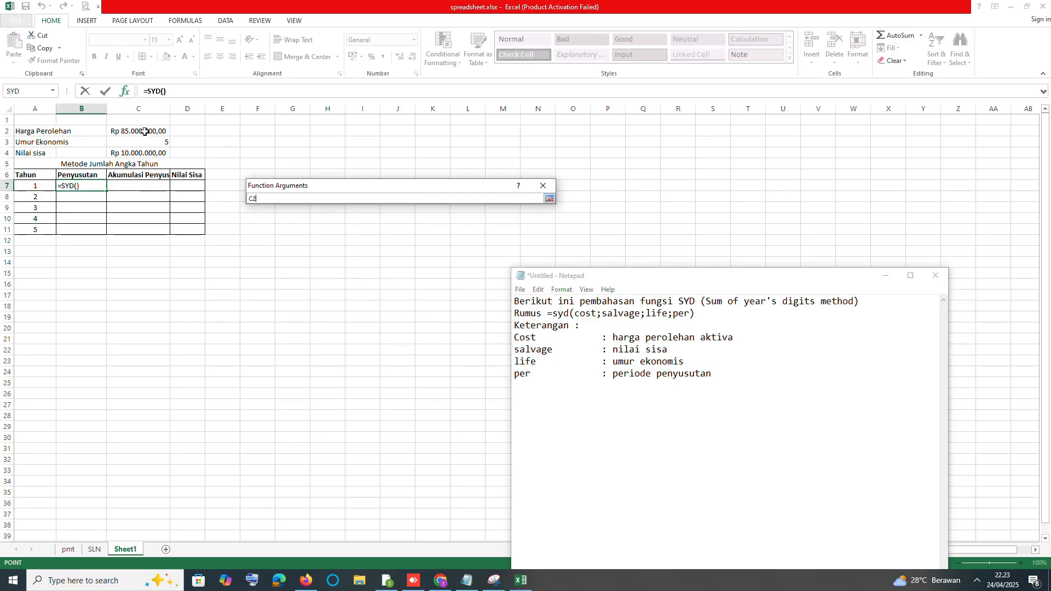
{"action": "key", "text": "Return"}
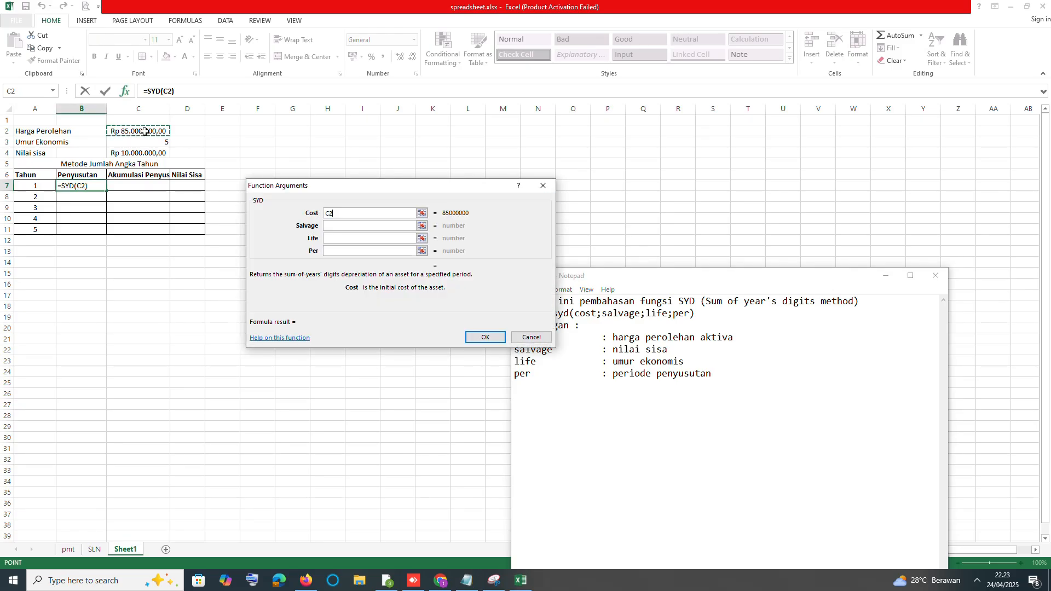
{"action": "left_click", "coordinate": [422, 226]}
{"action": "left_click", "coordinate": [131, 152]}
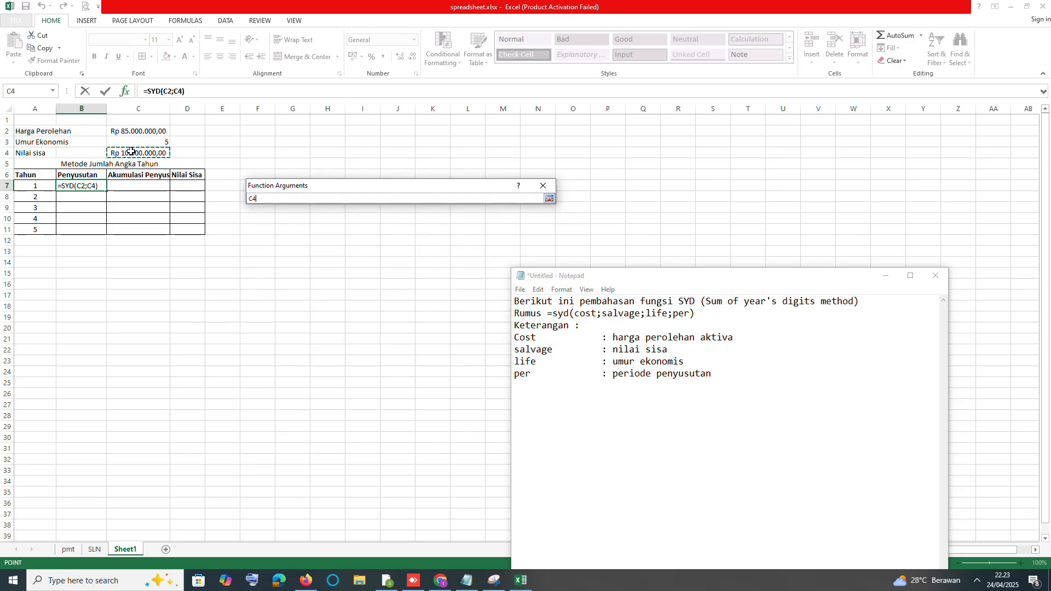
{"action": "key", "text": "Return"}
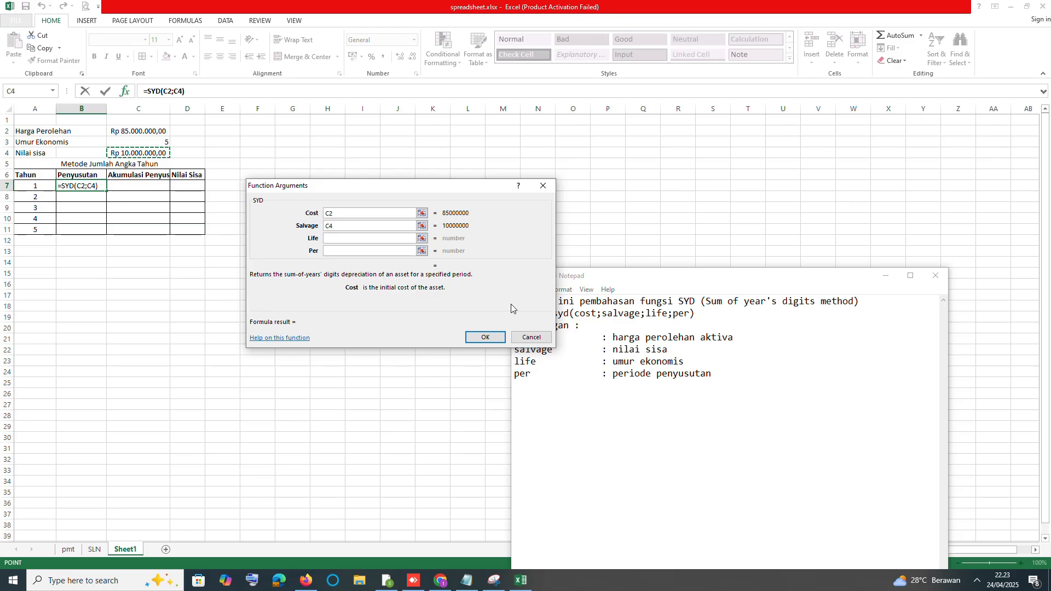
Step: Switch to Notepad and add the line "pakai fungsi f4" below the argument descriptions
{"action": "left_click", "coordinate": [343, 213]}
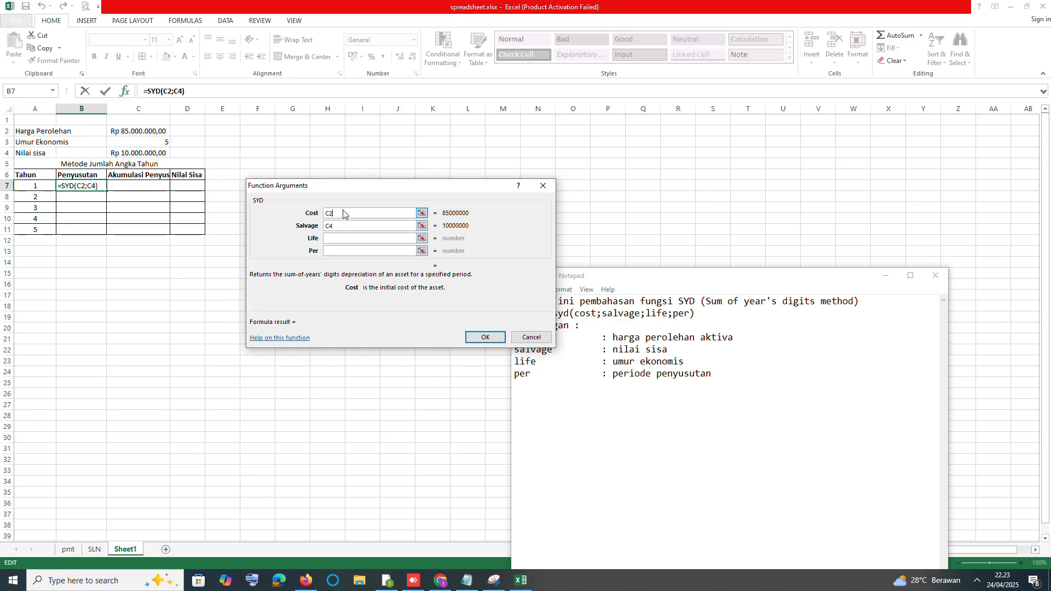
{"action": "left_click", "coordinate": [472, 577]}
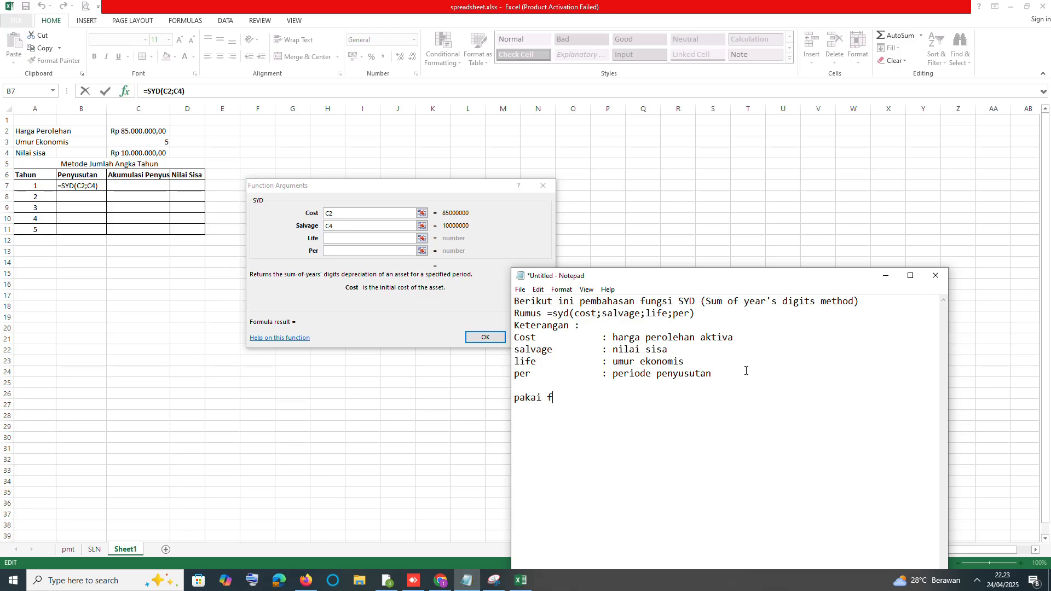
{"action": "type", "text": "ungsi f4"}
Step: Return to Excel's SYD arguments and make the Cost and Salvage references absolute as $C$2 and $C$4
{"action": "left_click", "coordinate": [363, 212]}
{"action": "key", "text": "F4"}
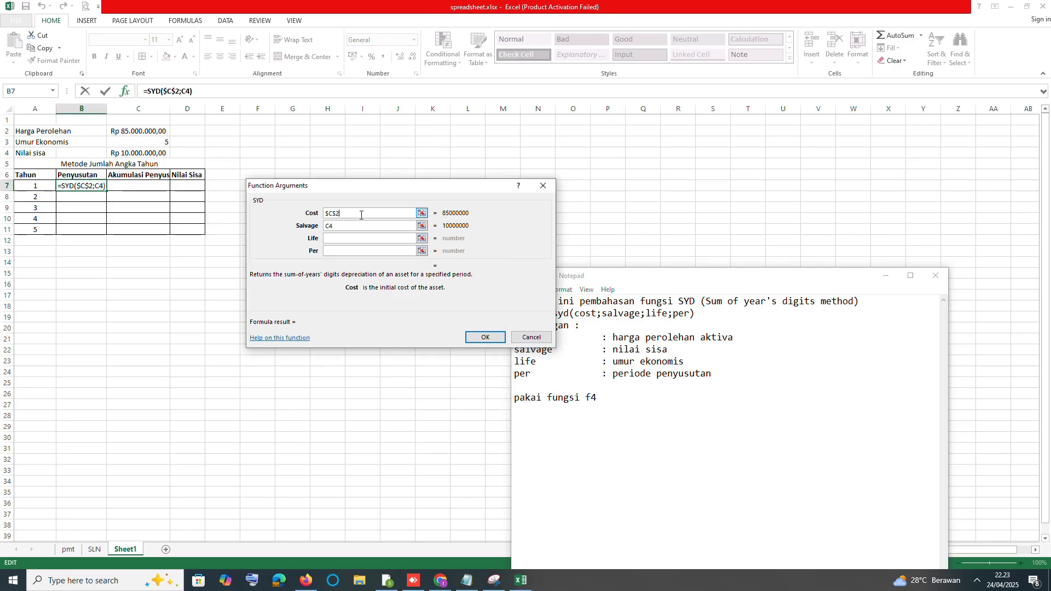
{"action": "left_click", "coordinate": [350, 225]}
{"action": "key", "text": "F4"}
Step: Set the SYD Life argument to $C$3 and Per to A7, and complete the formula in B7
{"action": "left_click", "coordinate": [344, 238]}
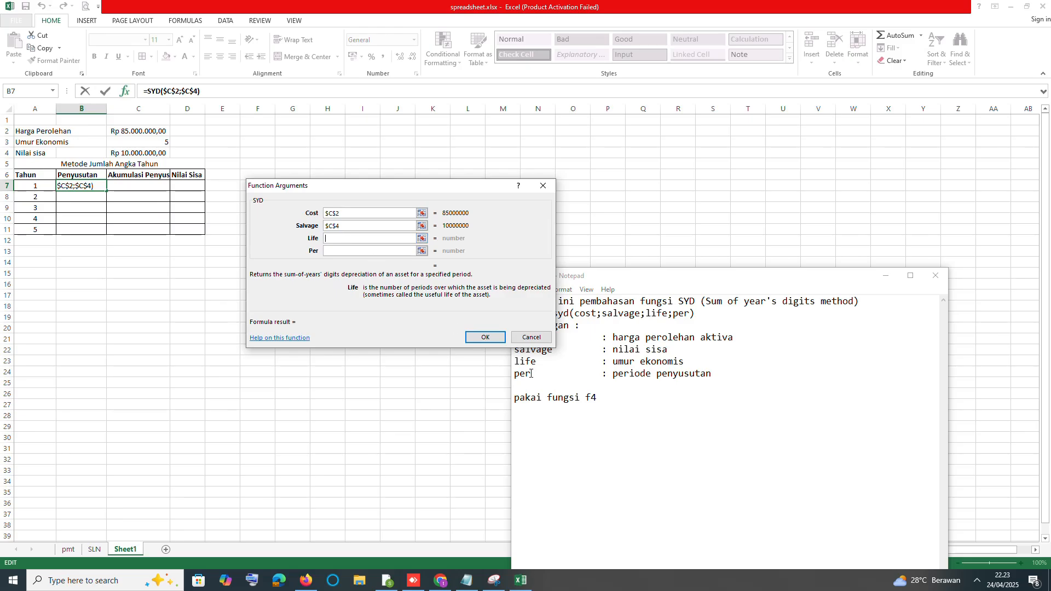
{"action": "left_click", "coordinate": [163, 144]}
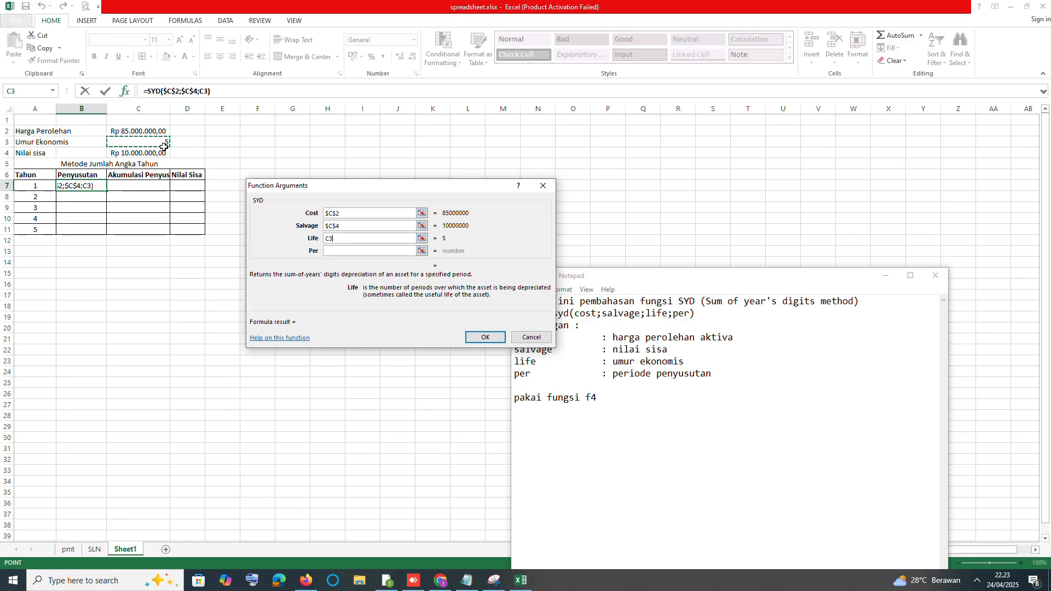
{"action": "key", "text": "F4"}
{"action": "left_click", "coordinate": [347, 251]}
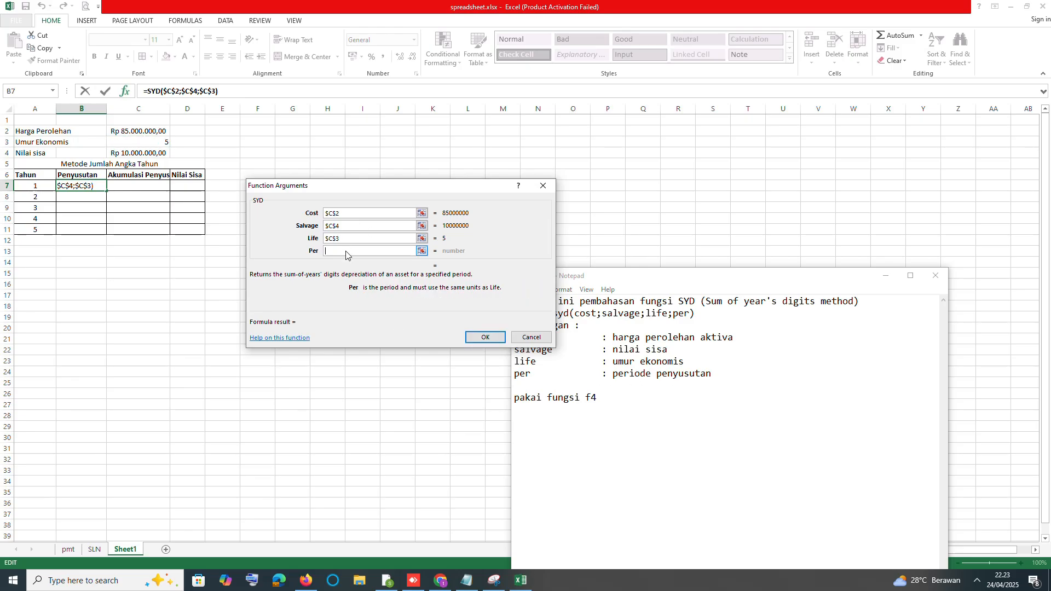
{"action": "left_click", "coordinate": [34, 185]}
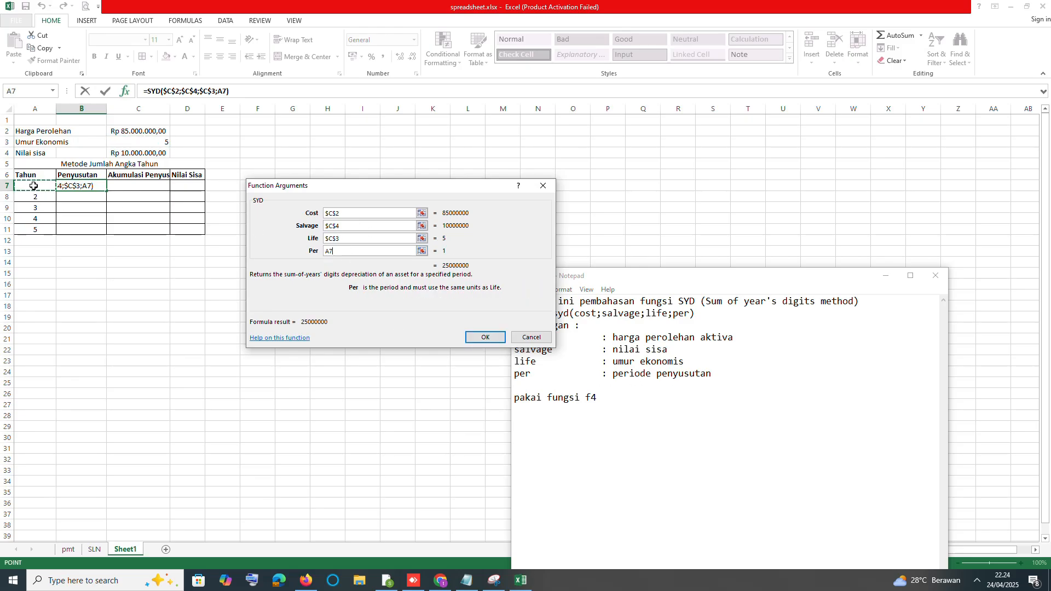
{"action": "left_click", "coordinate": [485, 337]}
Step: Fit column B to its contents and fill the SYD formula from B7 down through B11
{"action": "left_click", "coordinate": [105, 107]}
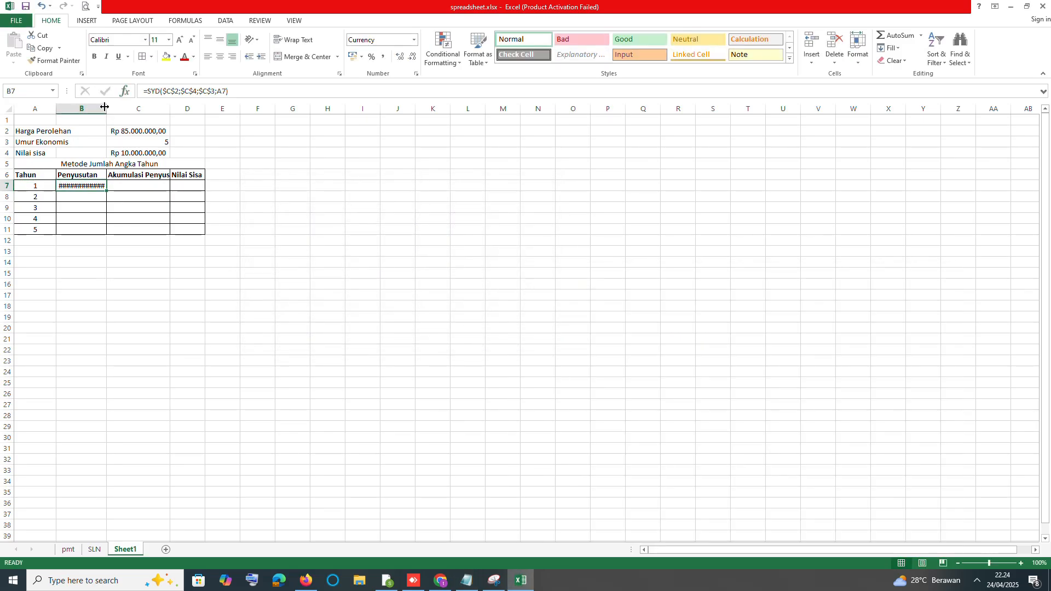
{"action": "double_click", "coordinate": [105, 108]}
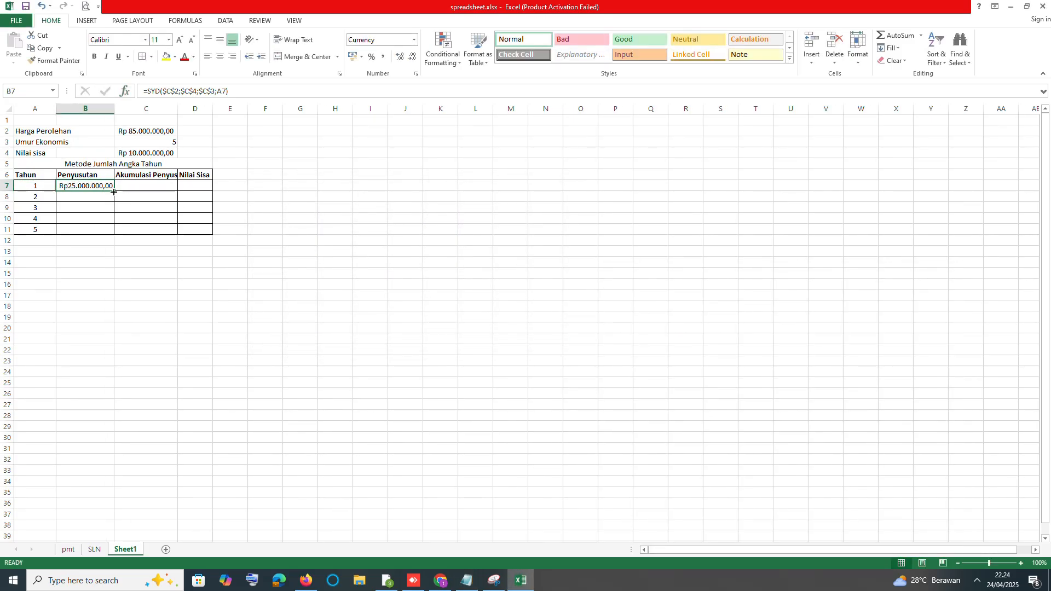
{"action": "left_click_drag", "start_coordinate": [114, 191], "coordinate": [106, 235]}
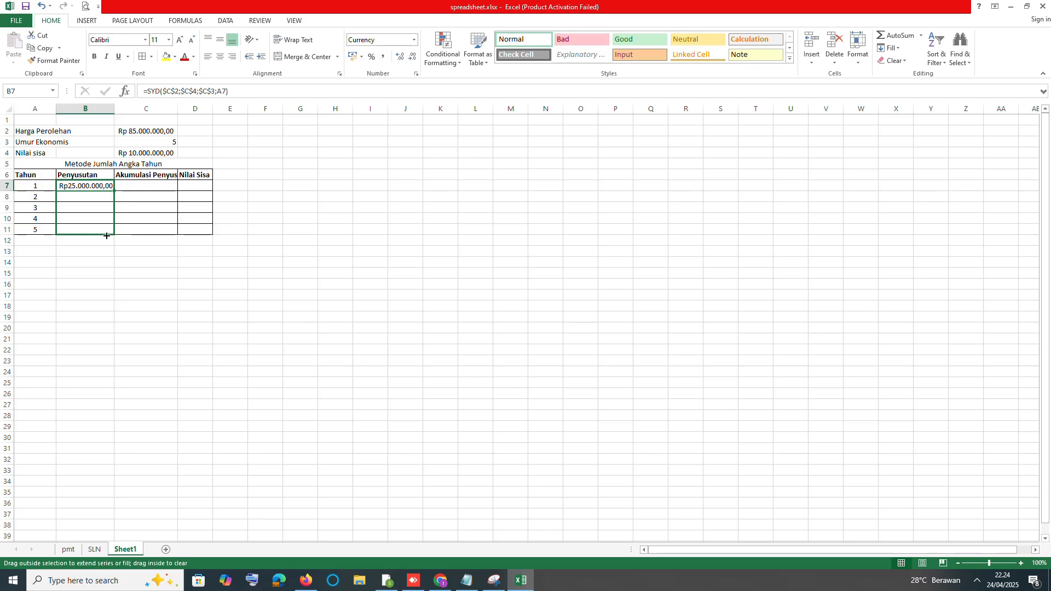
{"action": "left_click_drag", "start_coordinate": [106, 235], "coordinate": [107, 236]}
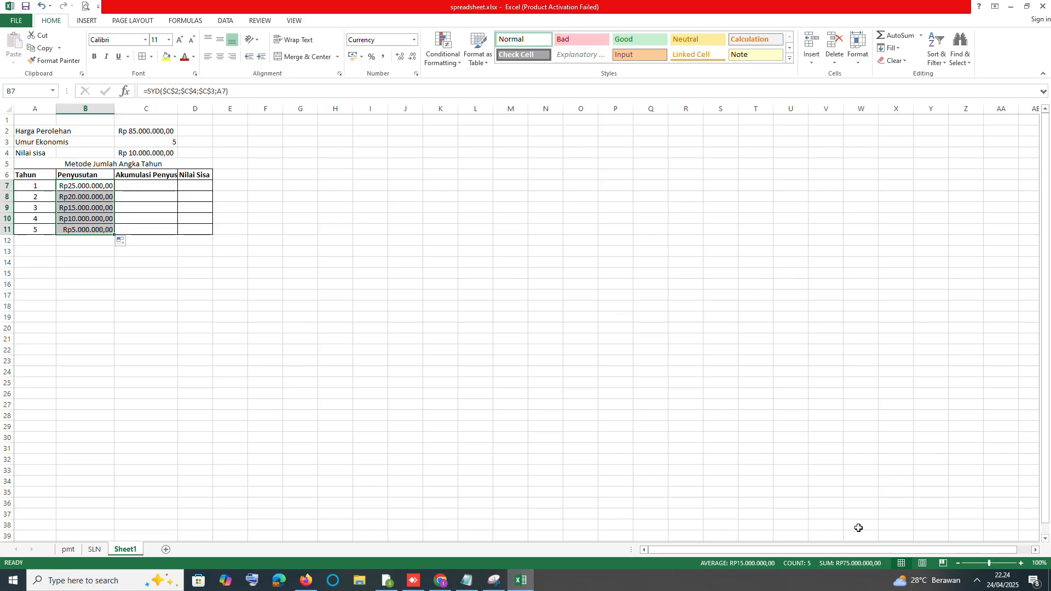
{"action": "left_click", "coordinate": [978, 581]}
{"action": "left_click", "coordinate": [967, 536]}
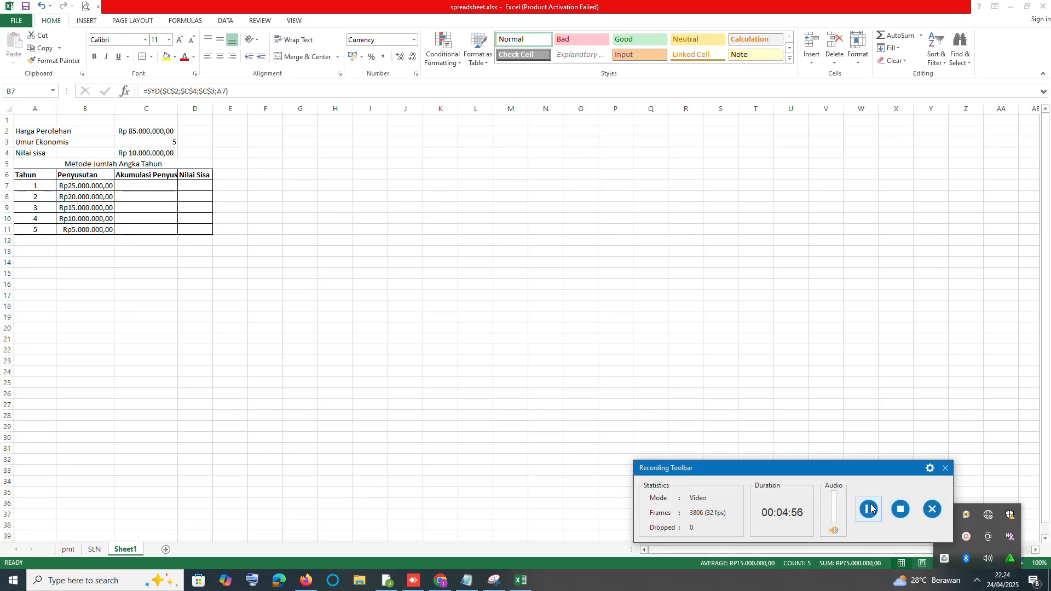
{"action": "key", "text": "Right"}
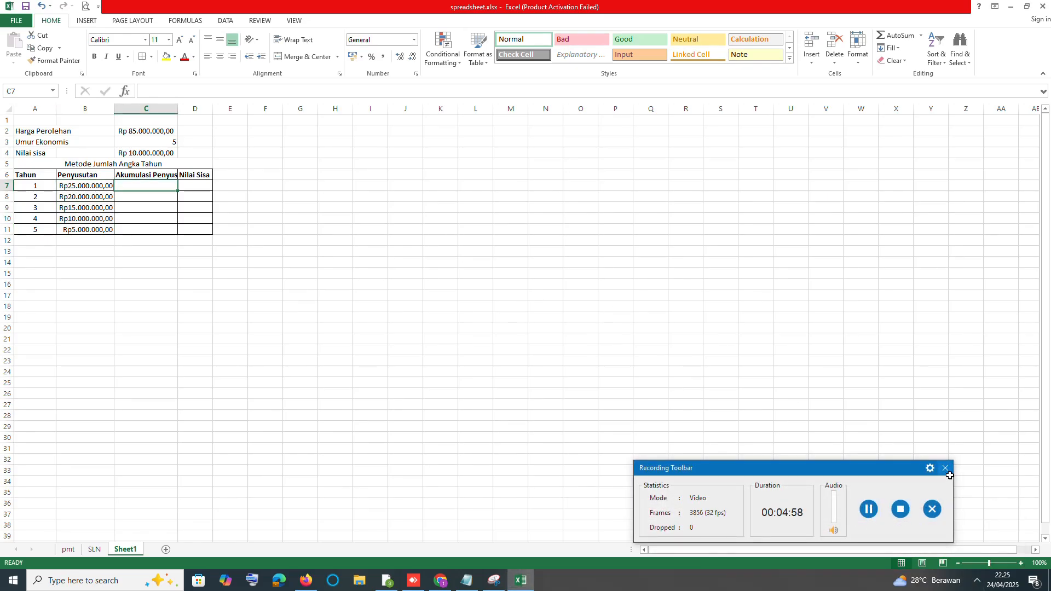
{"action": "left_click", "coordinate": [946, 468]}
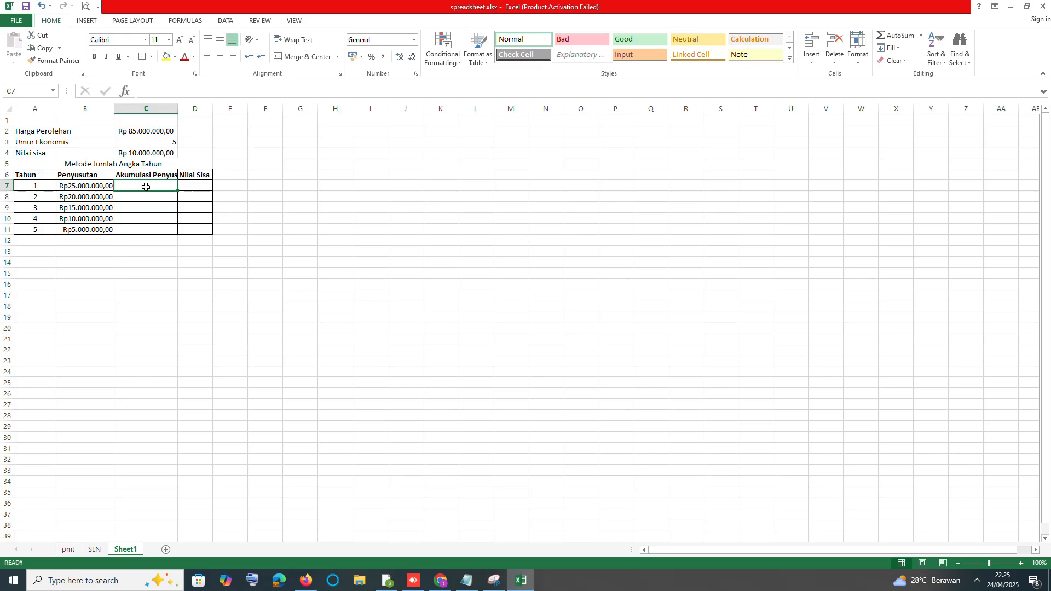
Step: Enter the first year's accumulated depreciation in C7 as =B7
{"action": "type", "text": "="}
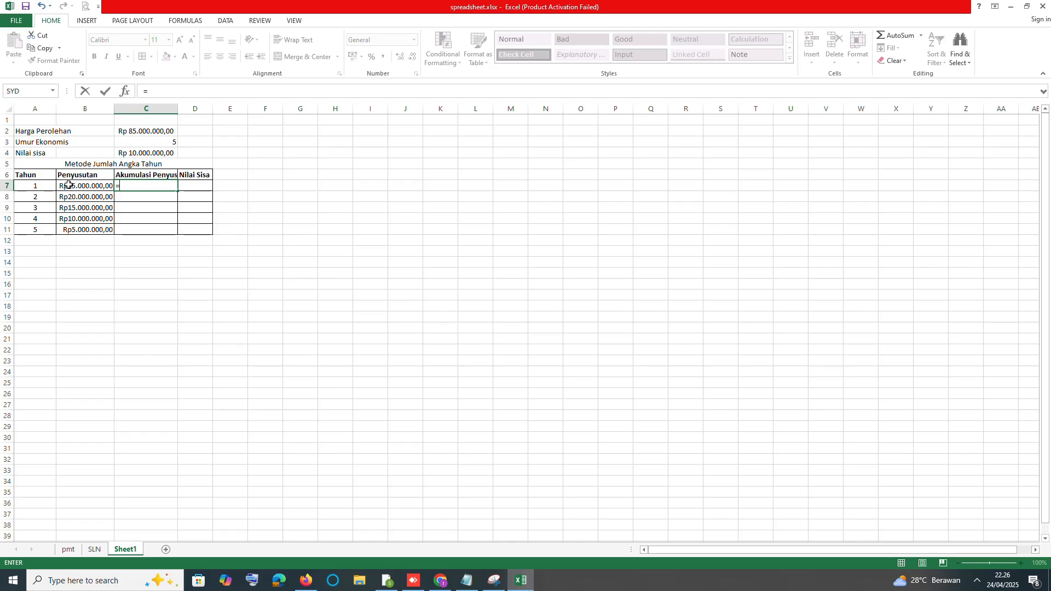
{"action": "left_click", "coordinate": [69, 185]}
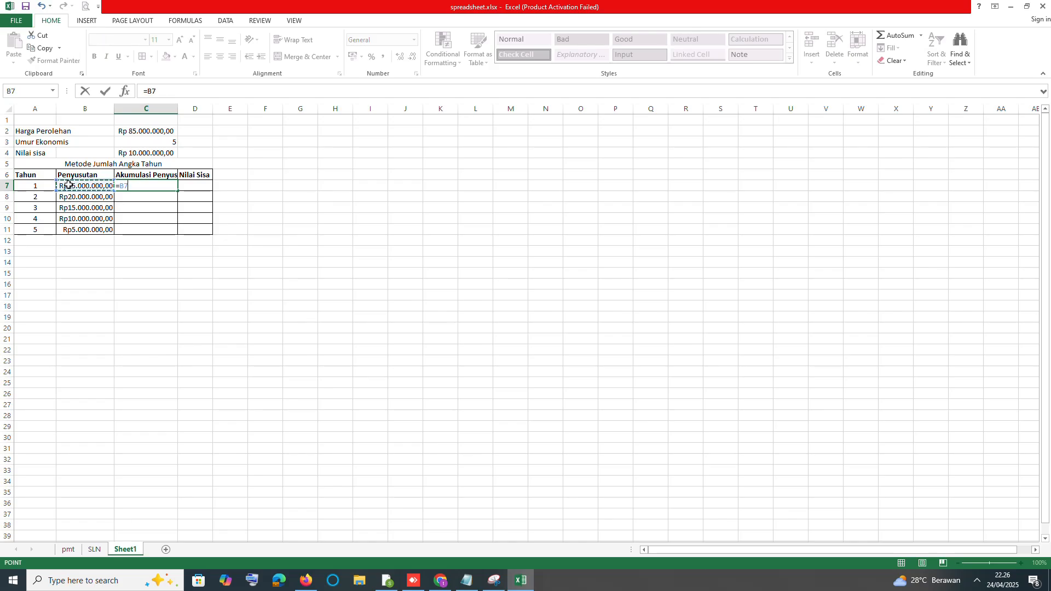
{"action": "key", "text": "Return"}
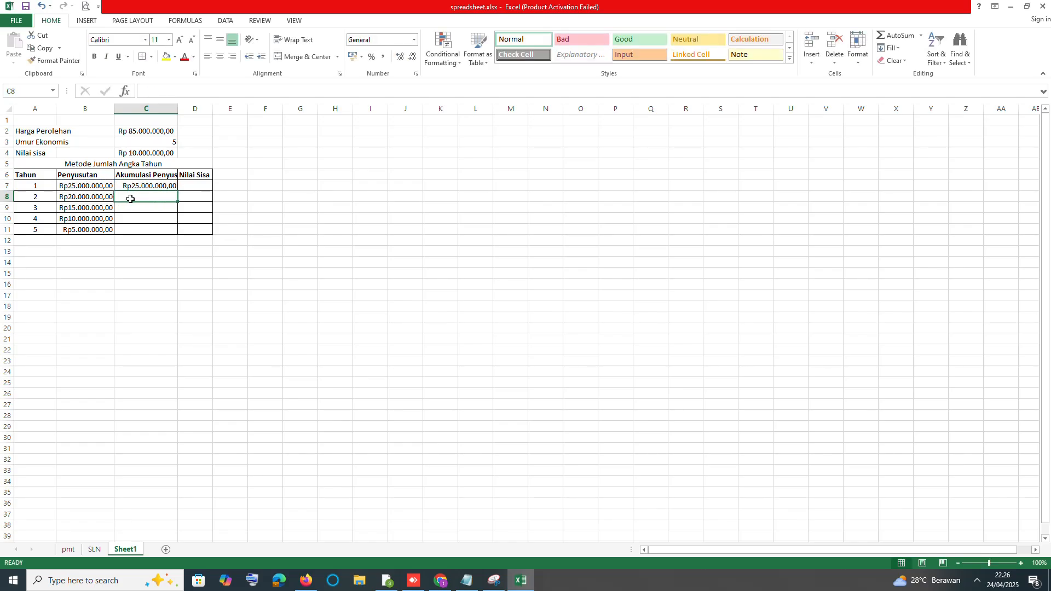
Step: Enter the second year's accumulated depreciation in C8 as =B8+C7 and fill the formula down through C11
{"action": "type", "text": "="}
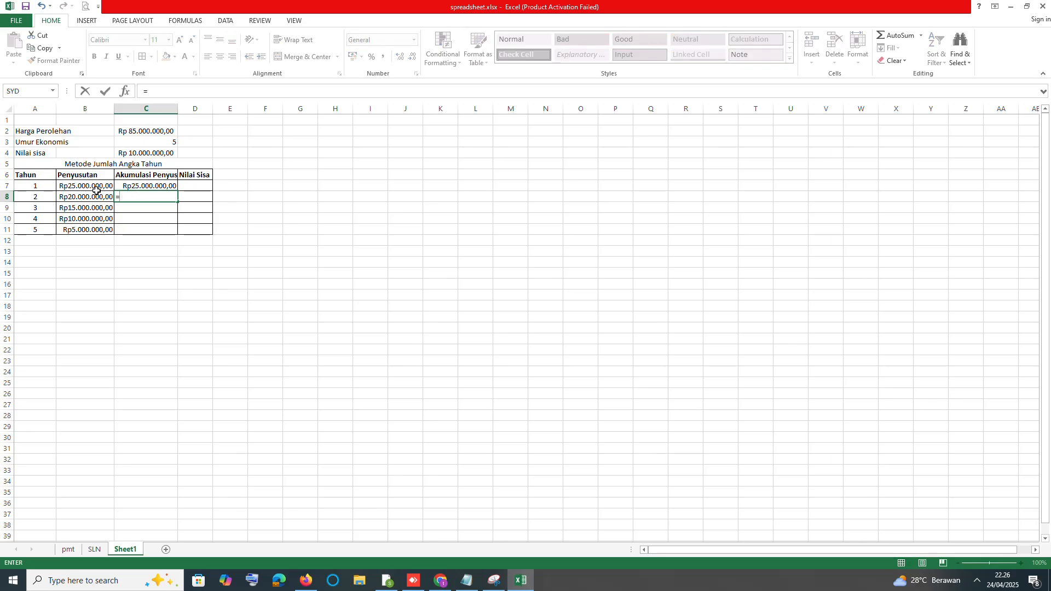
{"action": "left_click", "coordinate": [86, 195]}
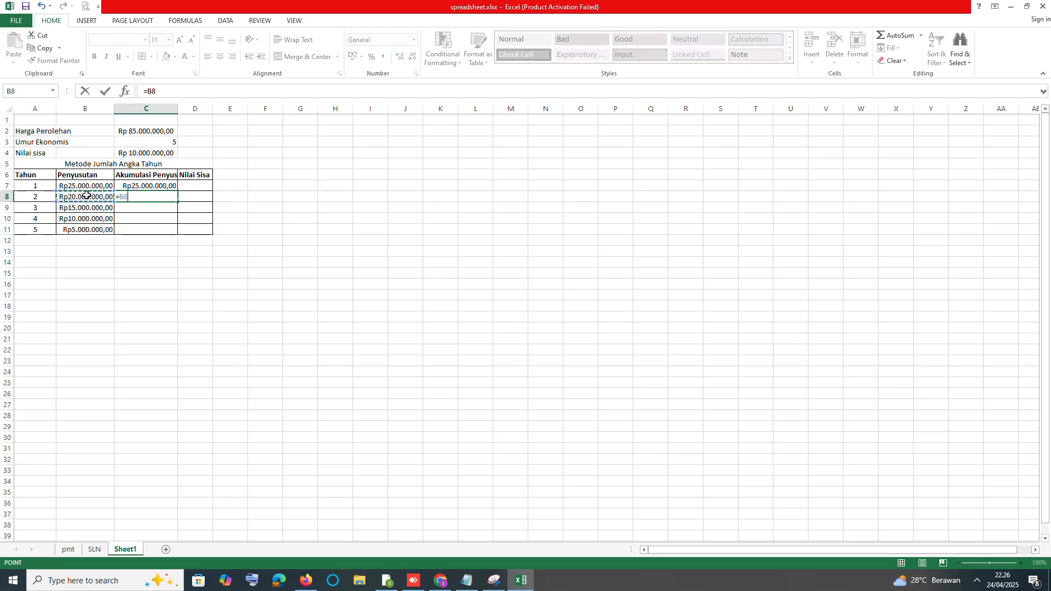
{"action": "type", "text": "+"}
{"action": "left_click", "coordinate": [155, 187]}
{"action": "key", "text": "Return"}
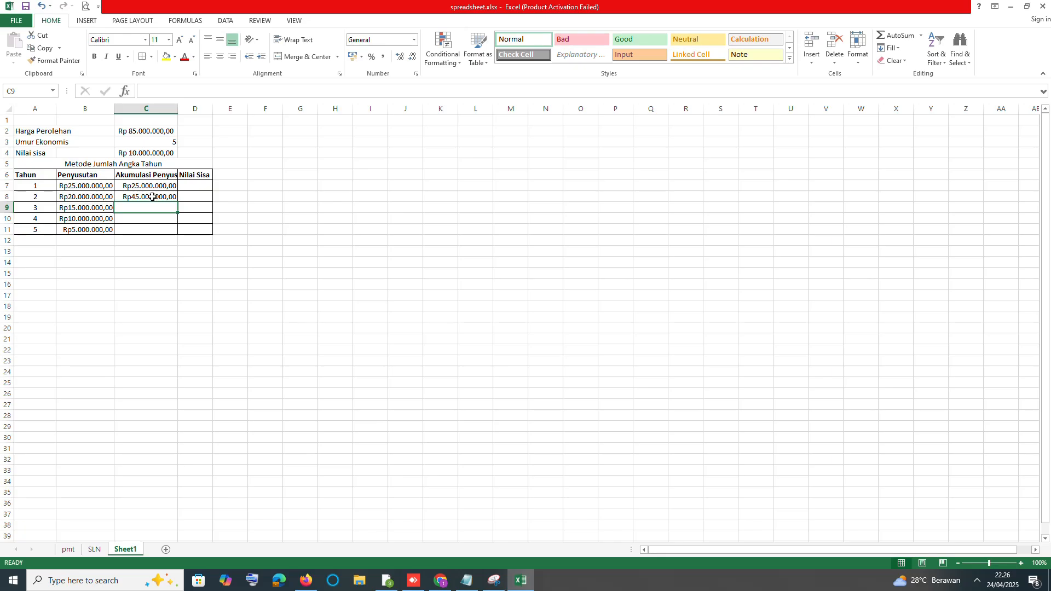
{"action": "left_click", "coordinate": [155, 196]}
{"action": "left_click_drag", "start_coordinate": [177, 203], "coordinate": [177, 233]}
Step: Widen column D and enter the first year's Nilai Sisa in D7 as =$C$2-C7, with the acquisition cost reference absolute
{"action": "left_click_drag", "start_coordinate": [212, 111], "coordinate": [278, 112]}
{"action": "left_click", "coordinate": [212, 184]}
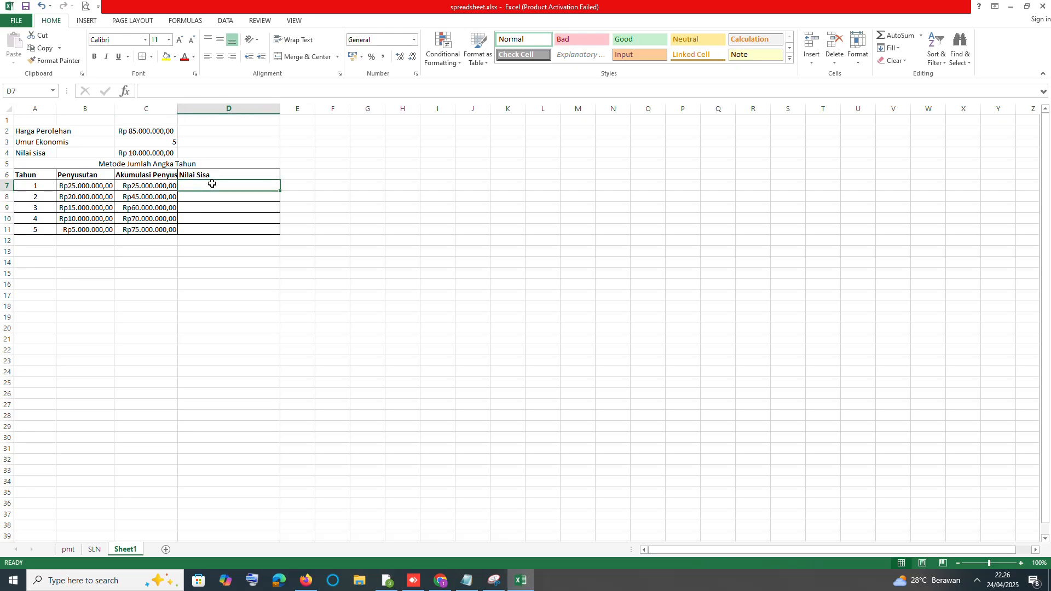
{"action": "type", "text": "="}
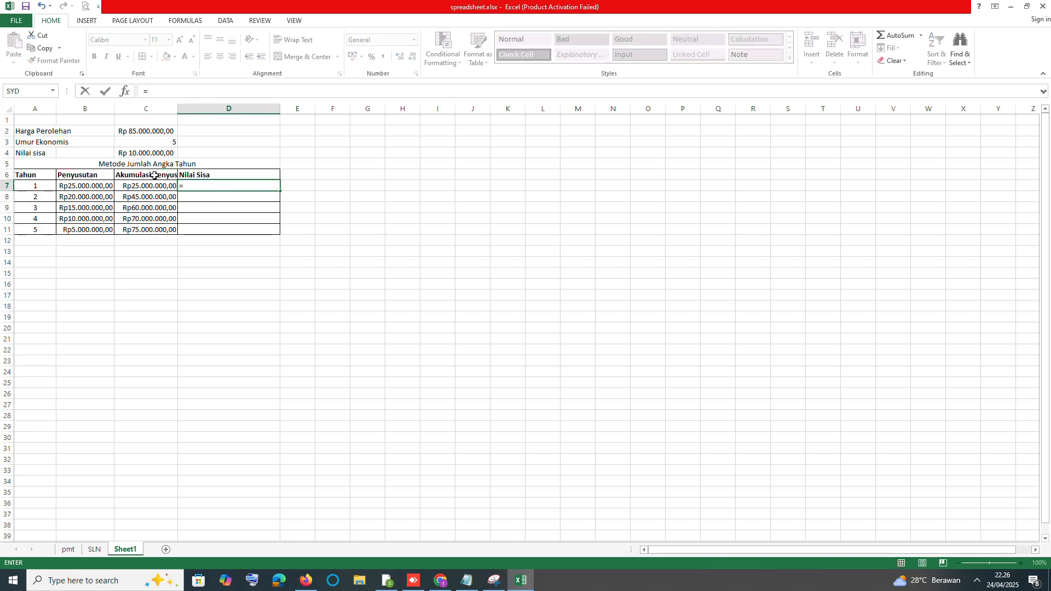
{"action": "left_click", "coordinate": [130, 134]}
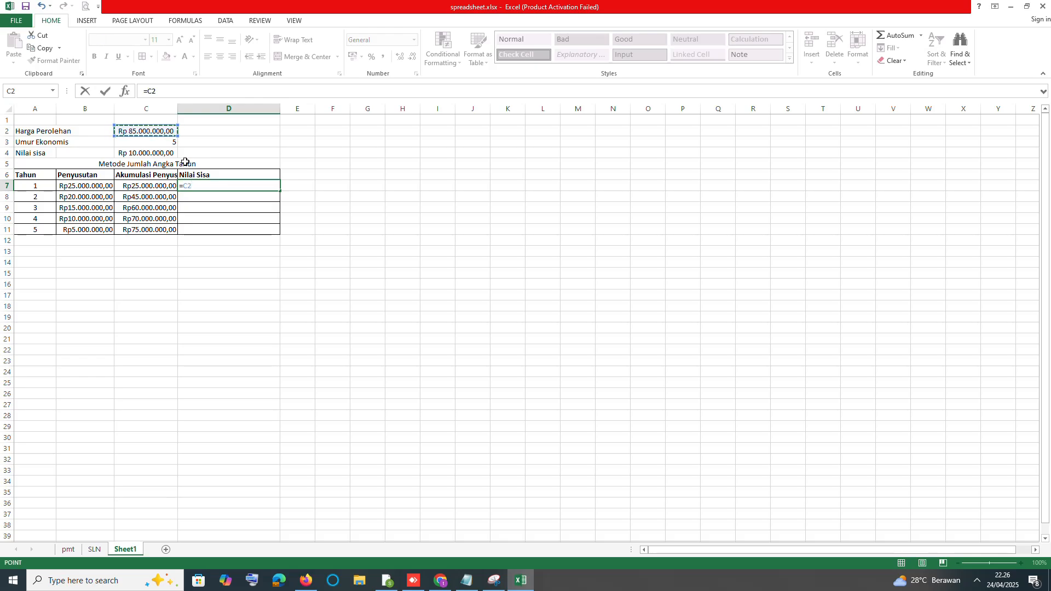
{"action": "key", "text": "F4"}
{"action": "left_click", "coordinate": [467, 581]}
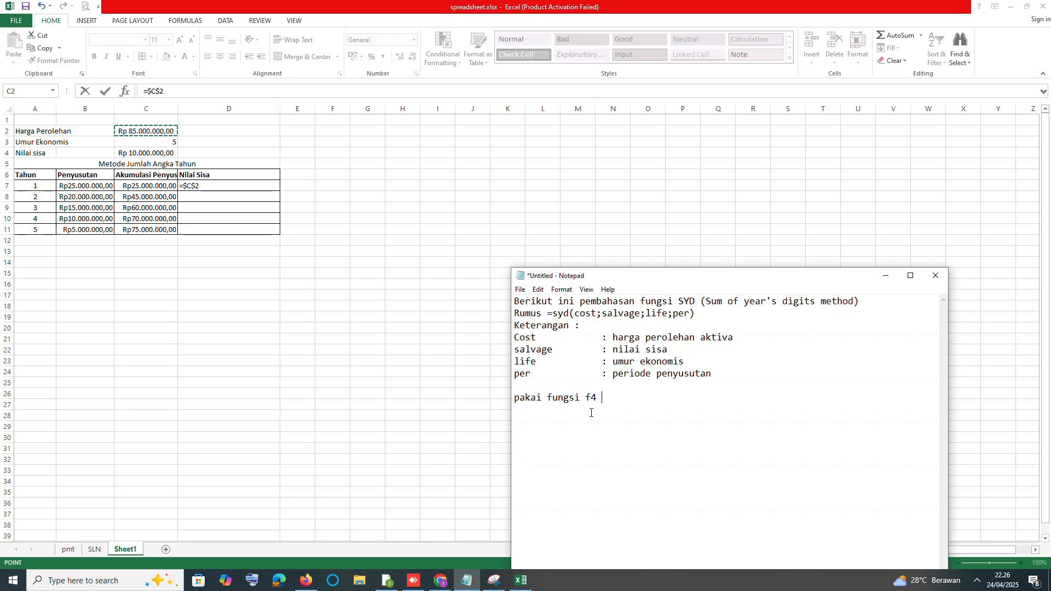
{"action": "left_click", "coordinate": [155, 70]}
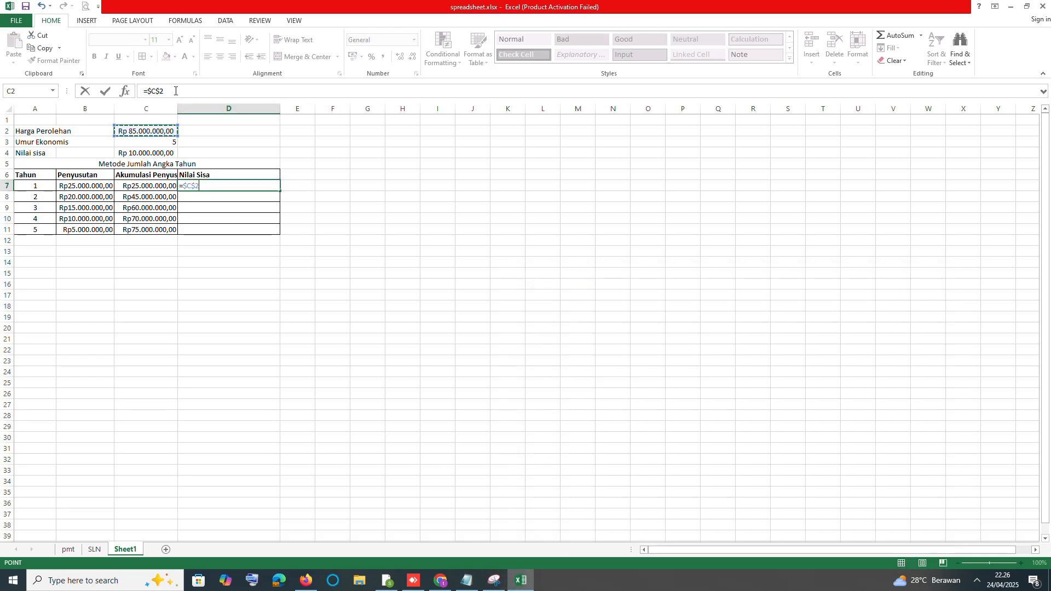
{"action": "left_click", "coordinate": [175, 90]}
{"action": "type", "text": "-"}
{"action": "left_click", "coordinate": [140, 186]}
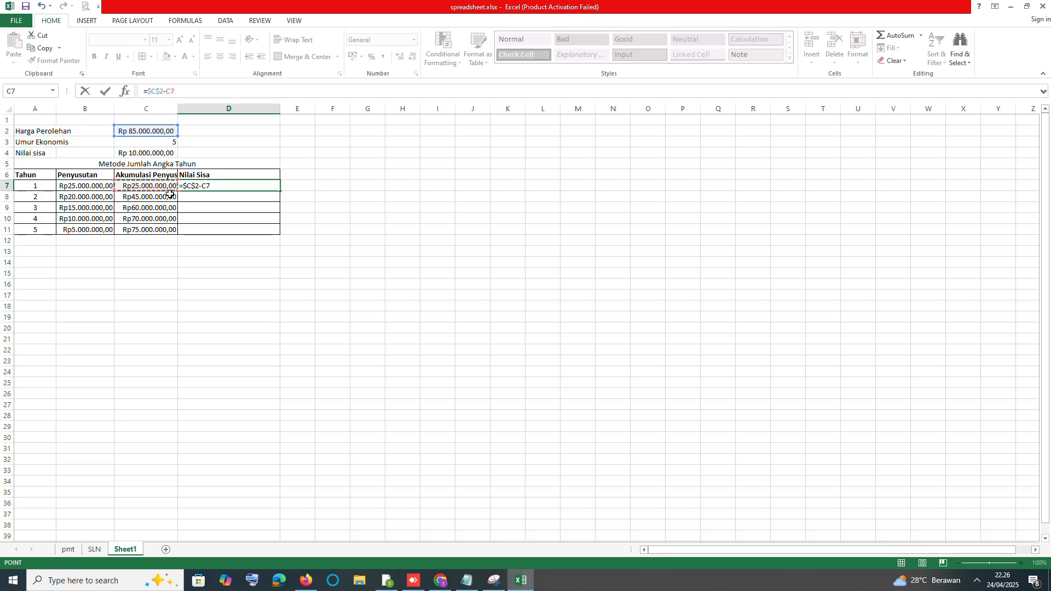
{"action": "key", "text": "Return"}
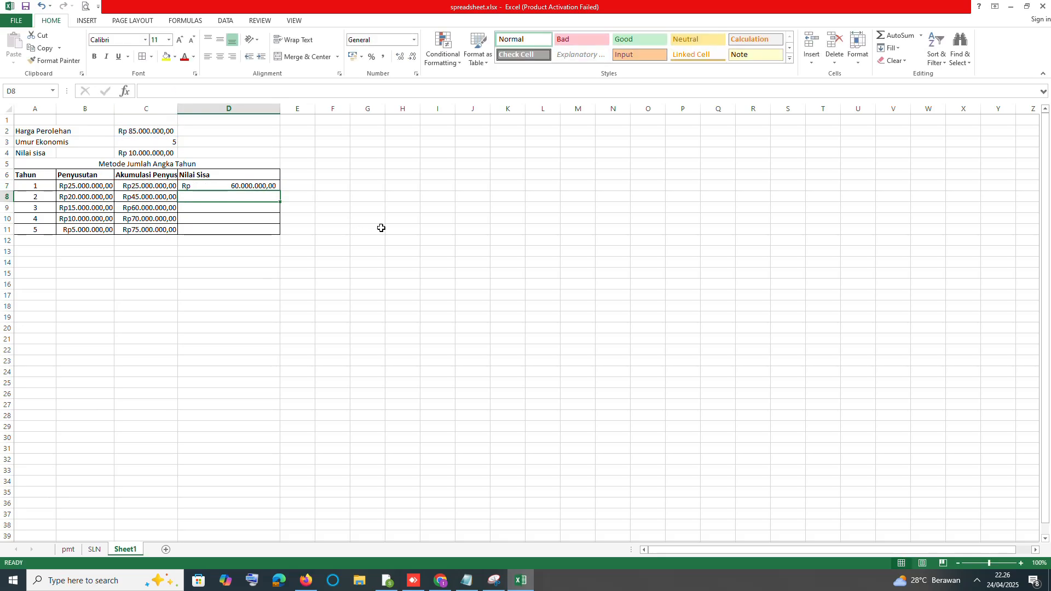
Step: Fill the Nilai Sisa formula from D7 down through D11
{"action": "left_click", "coordinate": [264, 185]}
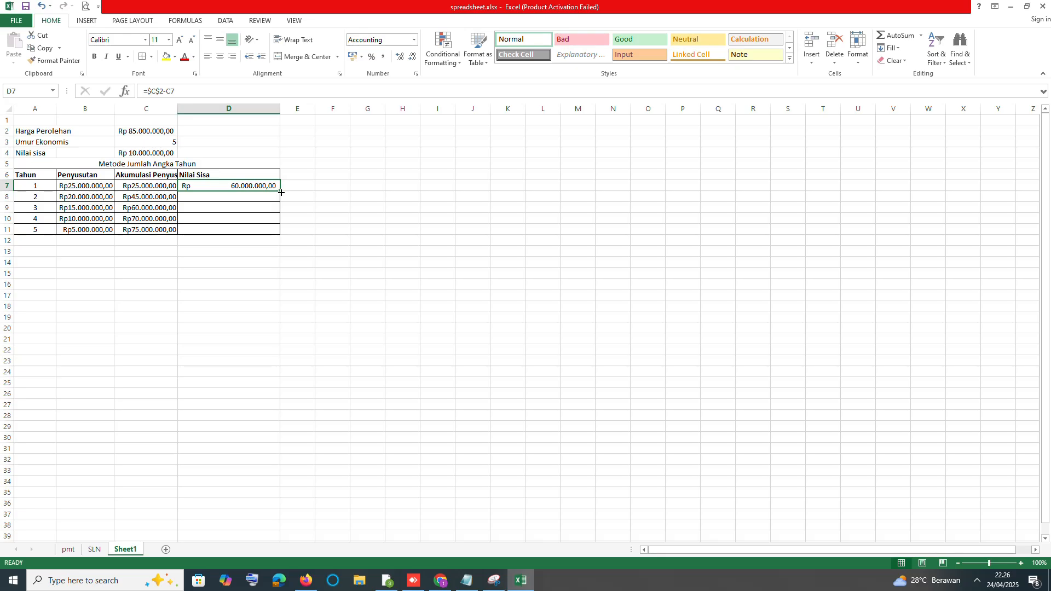
{"action": "left_click_drag", "start_coordinate": [281, 192], "coordinate": [281, 234]}
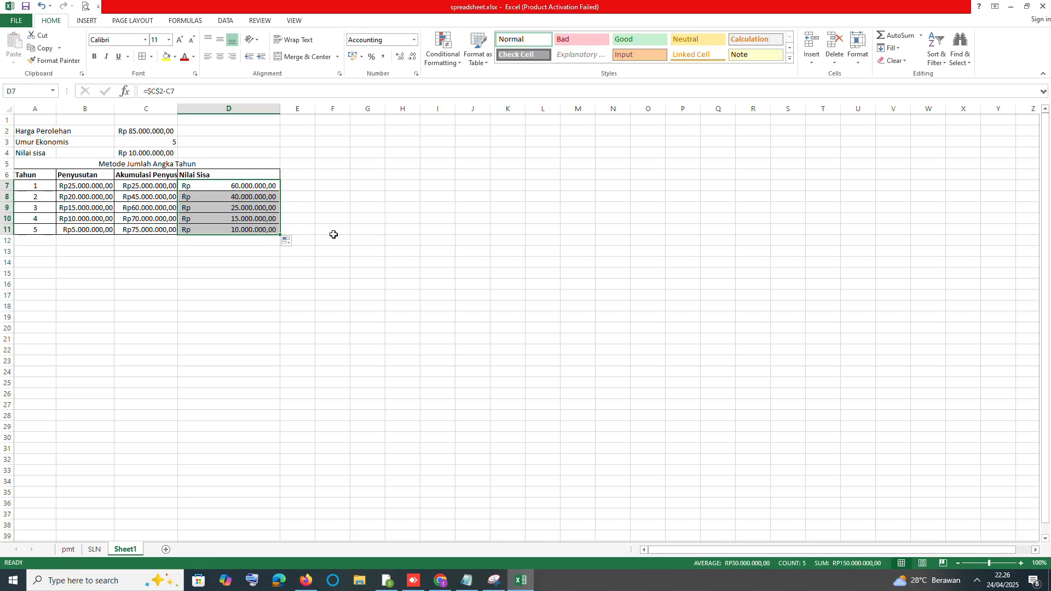
{"action": "left_click", "coordinate": [374, 238]}
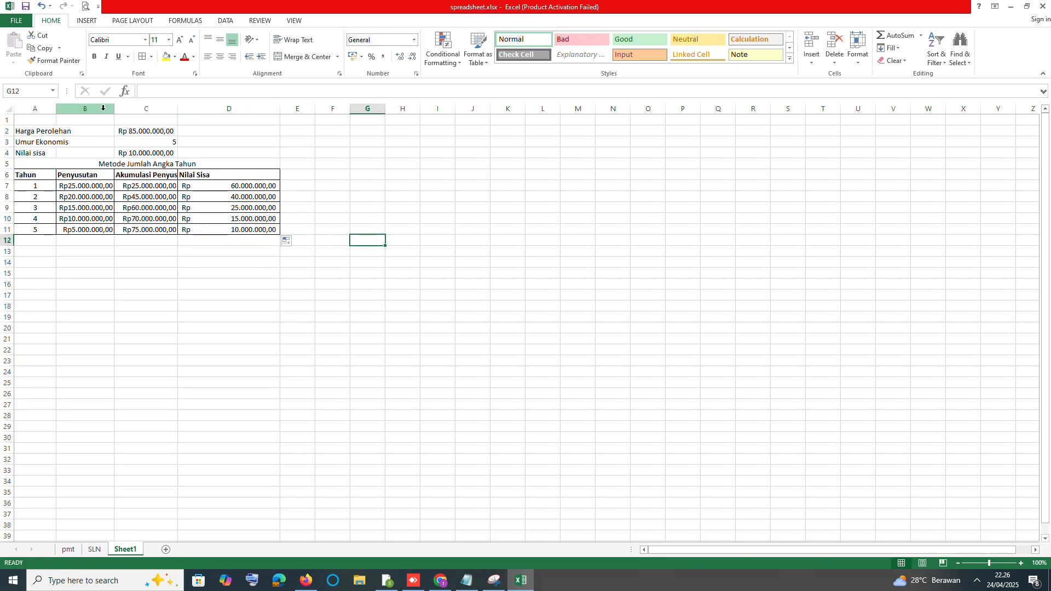
Step: Switch to Notepad and add the closing line "sekian dan terima kasih" below the F4 note, separated by a blank line
{"action": "left_click", "coordinate": [467, 581]}
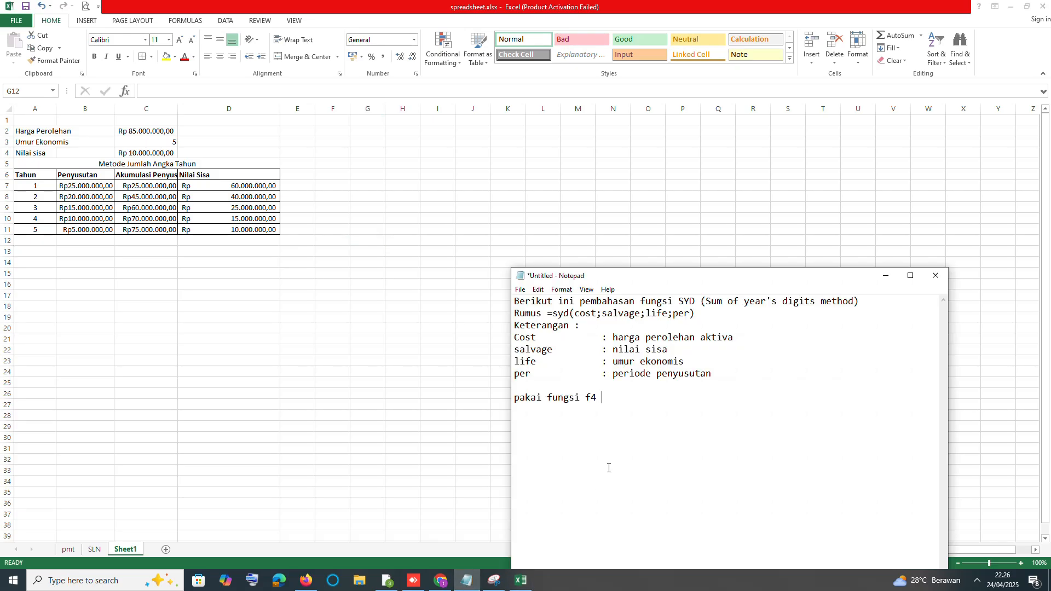
{"action": "type", "text": "sekian dan terima kasih"}
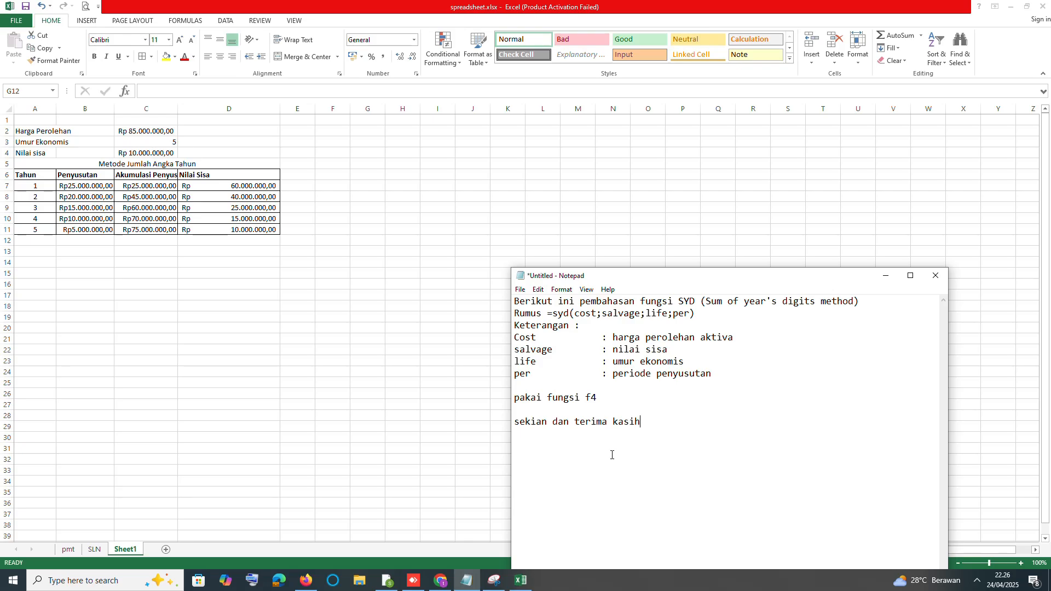